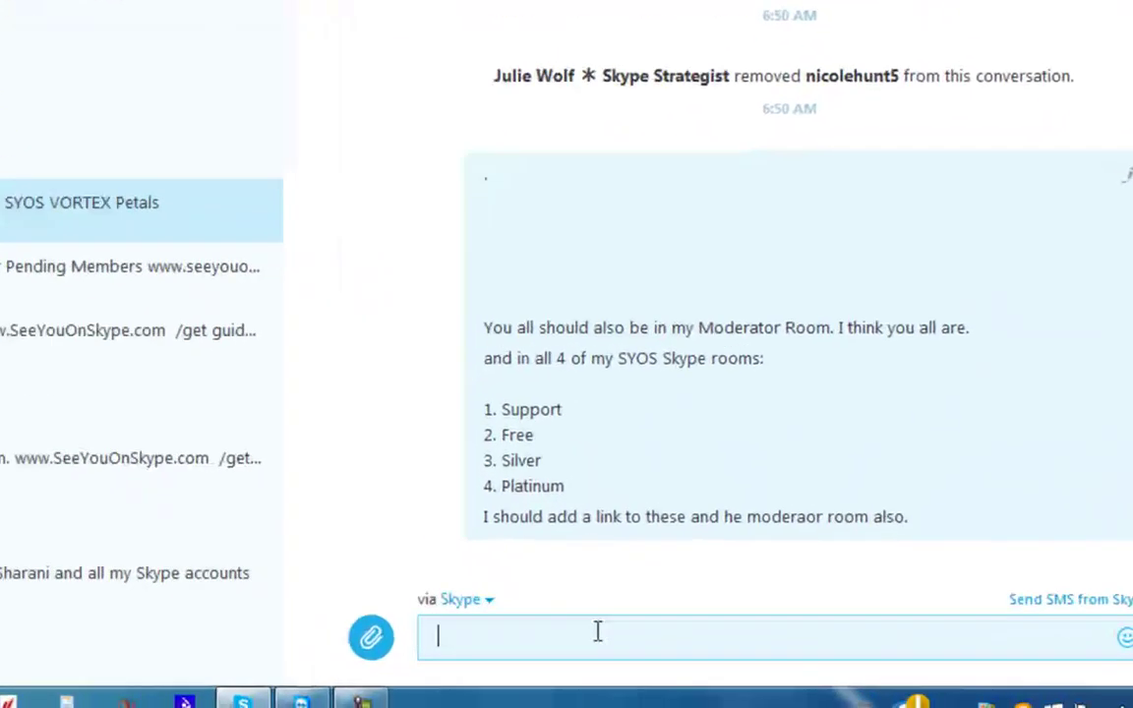
Step: Send '/setrole <member> Master' in the chat to give the new member the Master role
type("/setrole soonergary86 master")
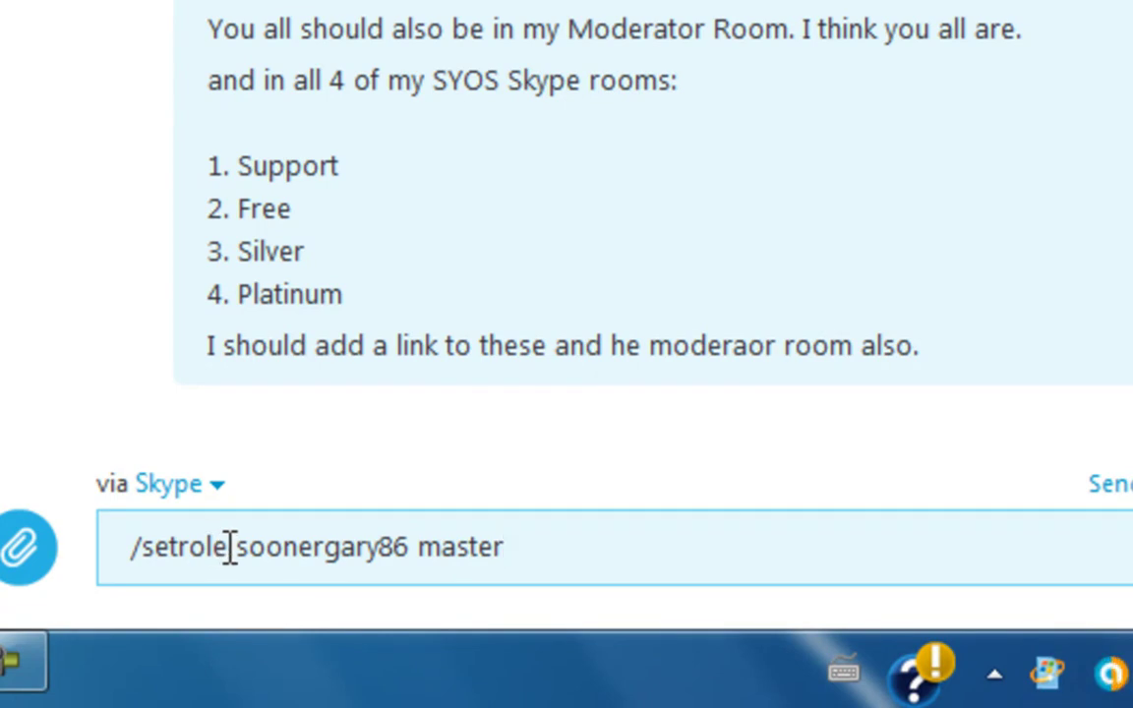
left_click_drag(237, 549, 403, 555)
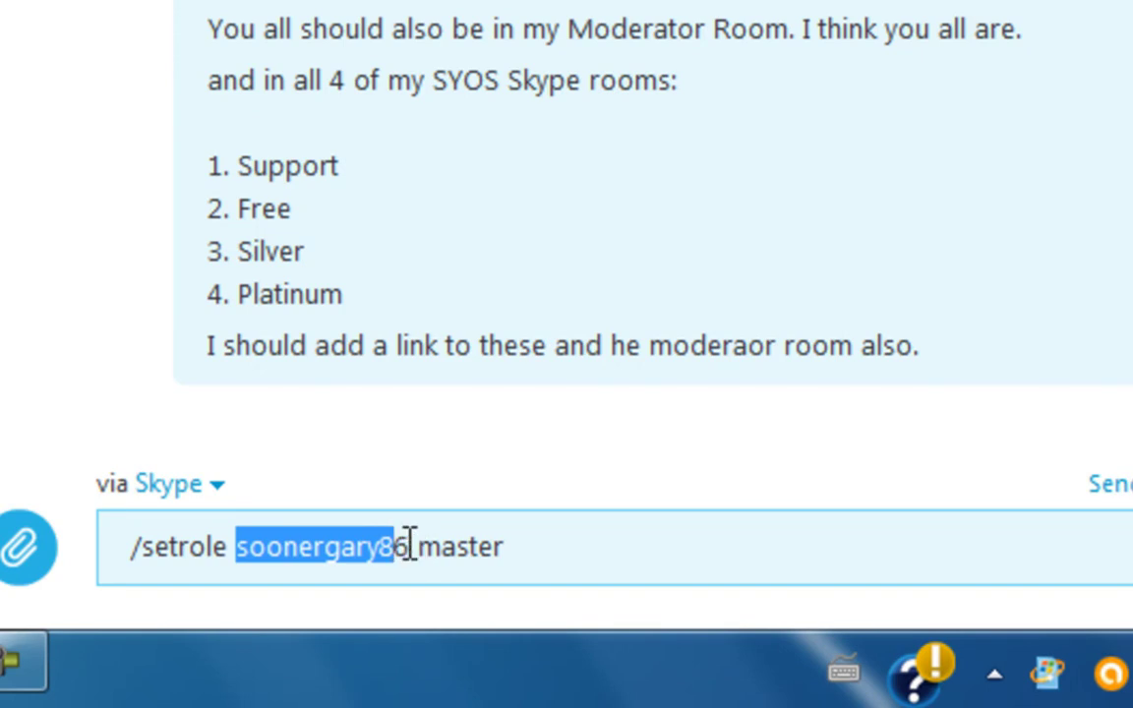
left_click(417, 549, "shift")
left_click(422, 546)
type("M")
key("Delete")
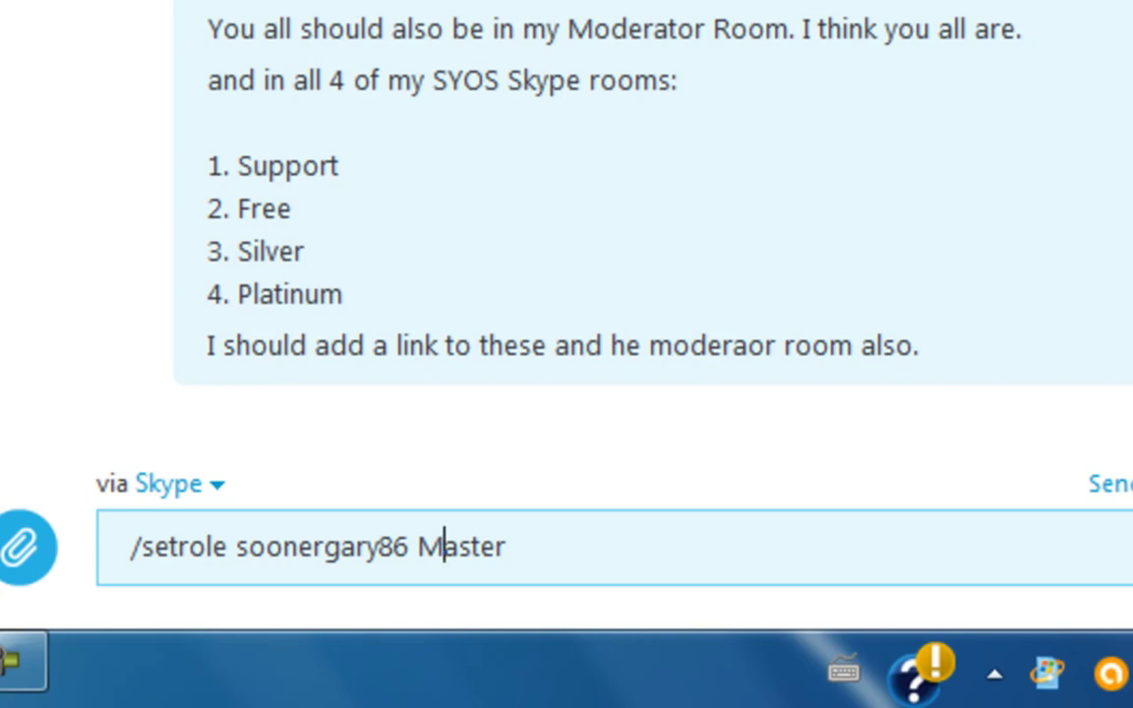
key("Return")
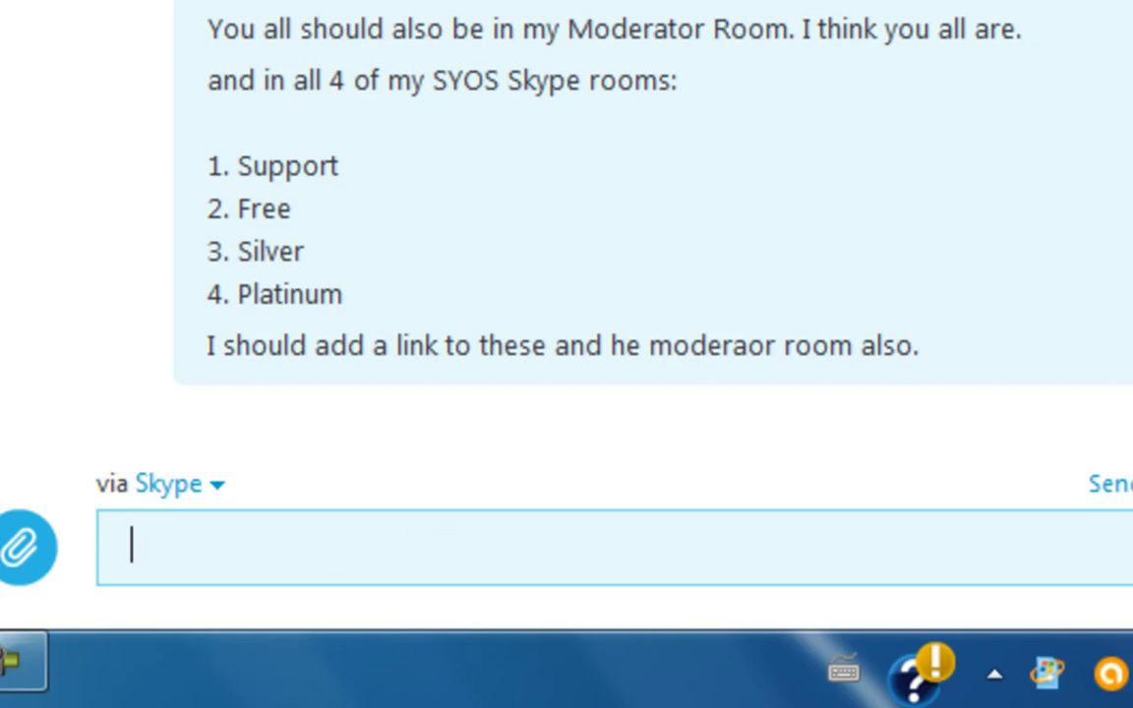
Step: Send a /whois query for the new member's username, trimmed from the pasted command
type("/whois")
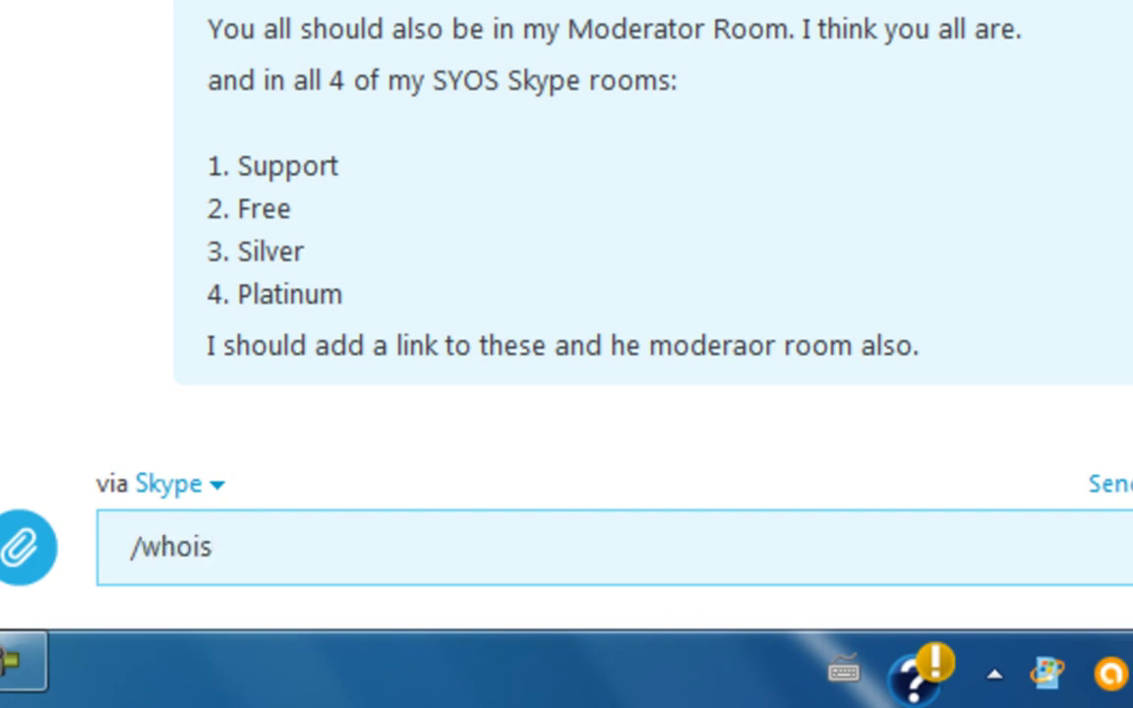
type("/setrole soonergary86 master")
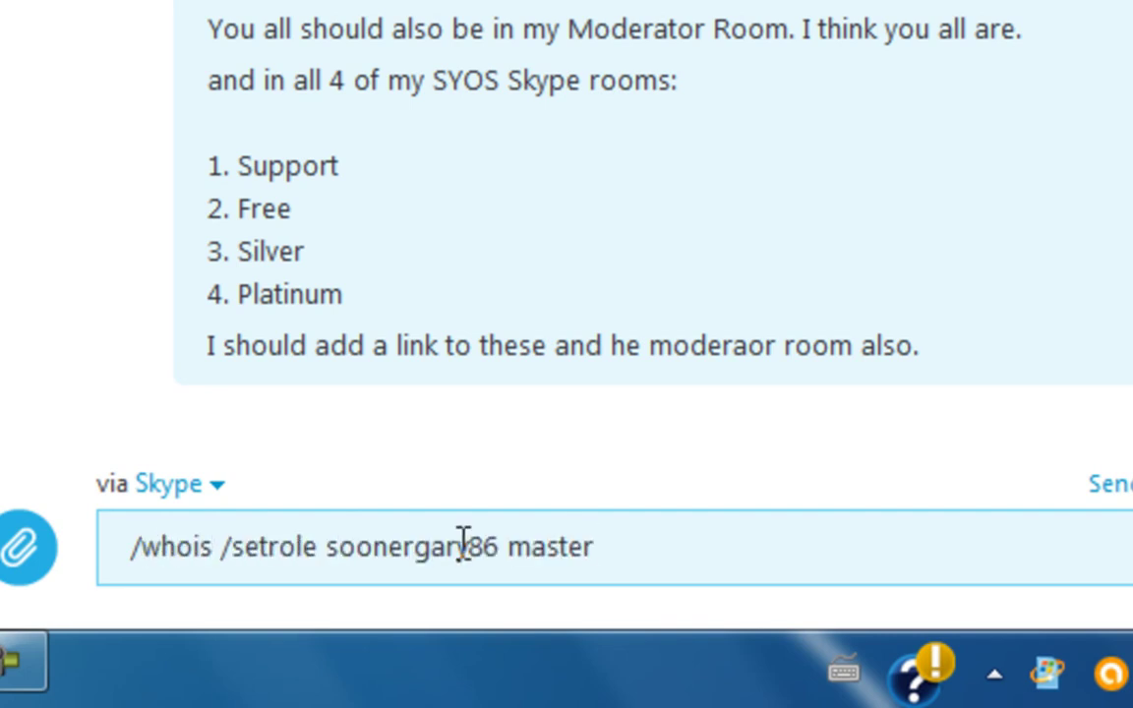
left_click_drag(336, 547, 225, 551)
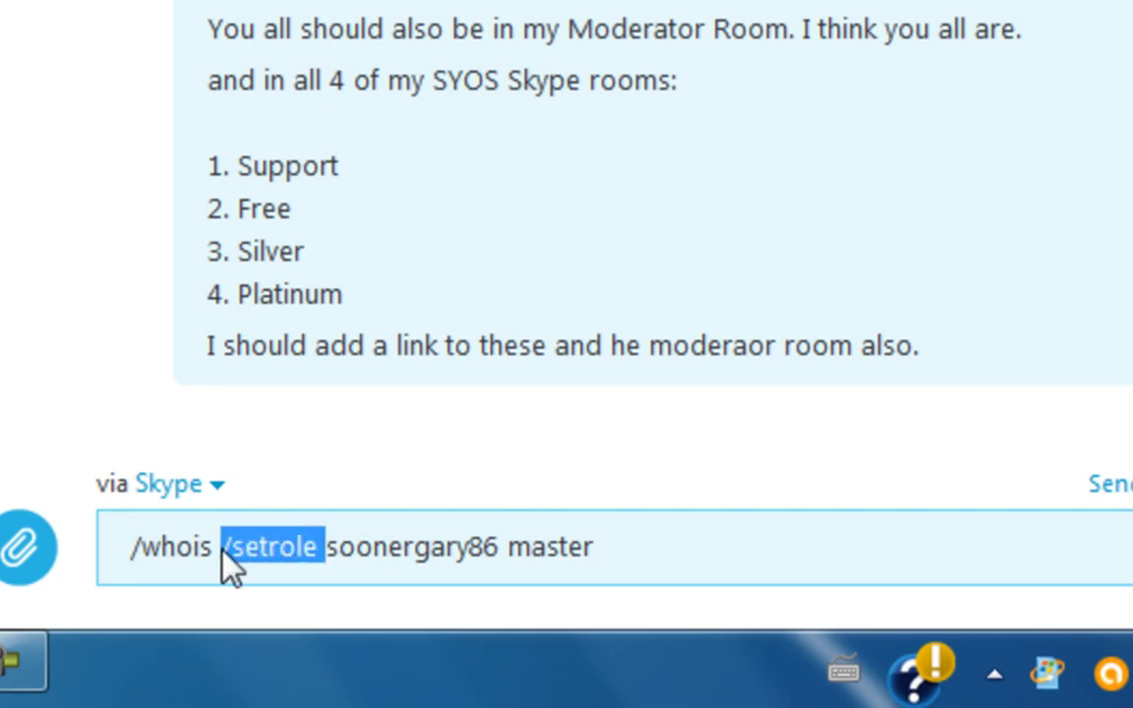
key("BackSpace")
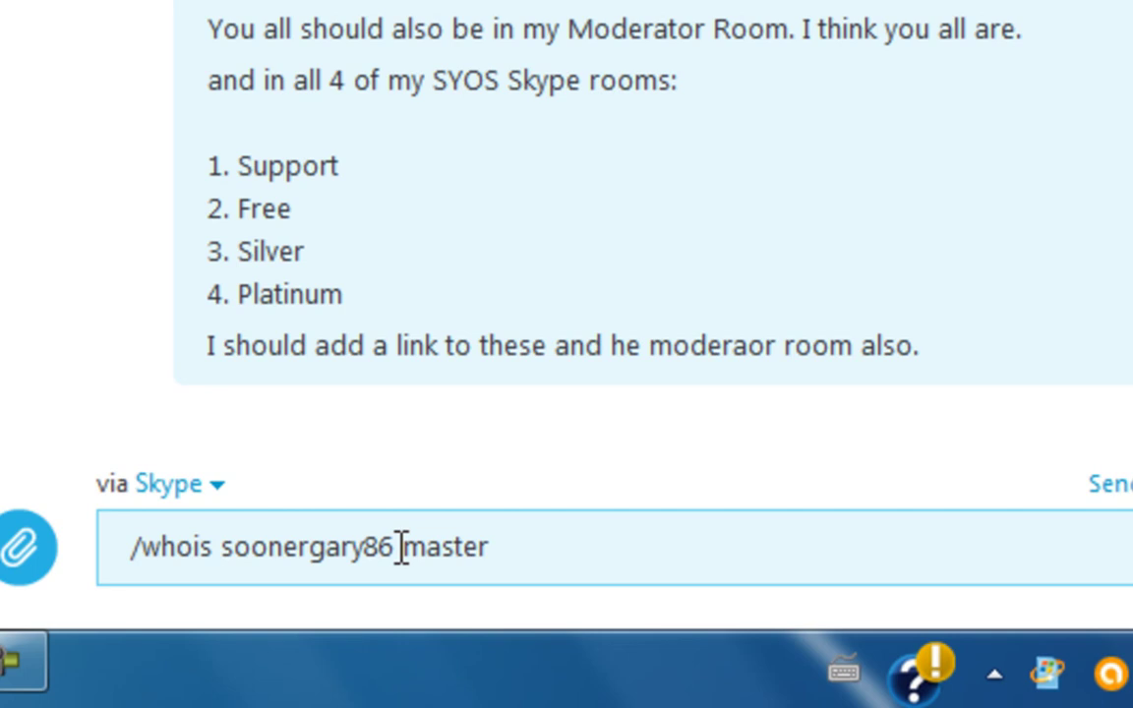
left_click_drag(393, 544, 594, 523)
key("BackSpace")
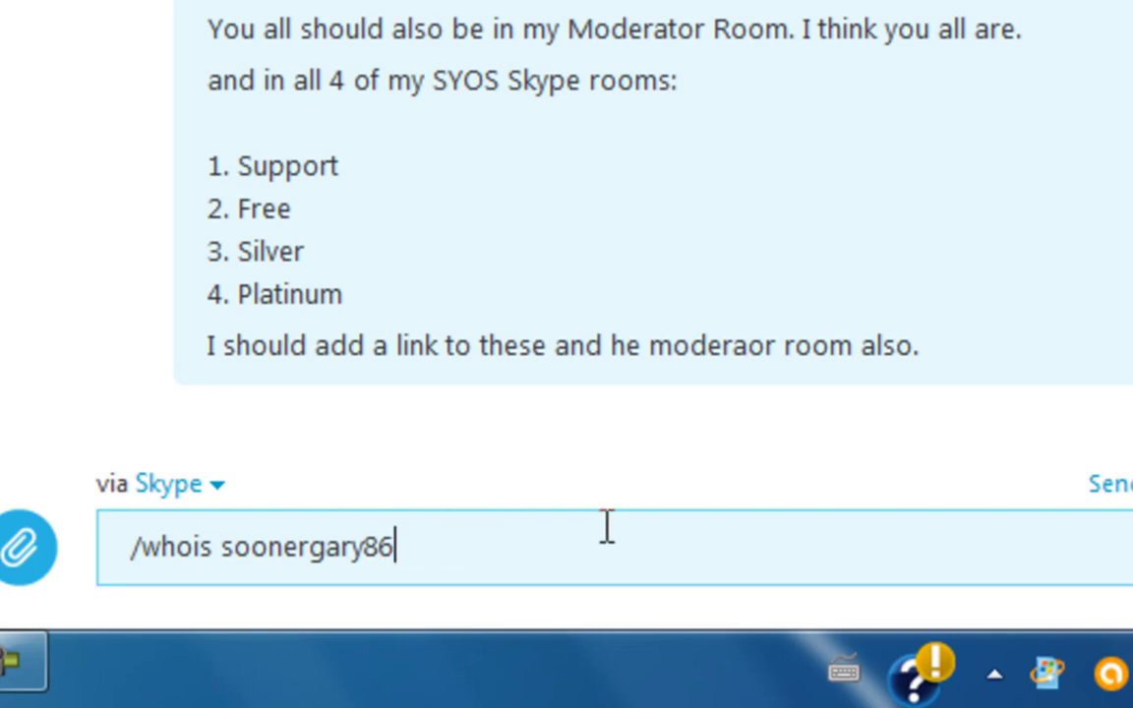
key("Return")
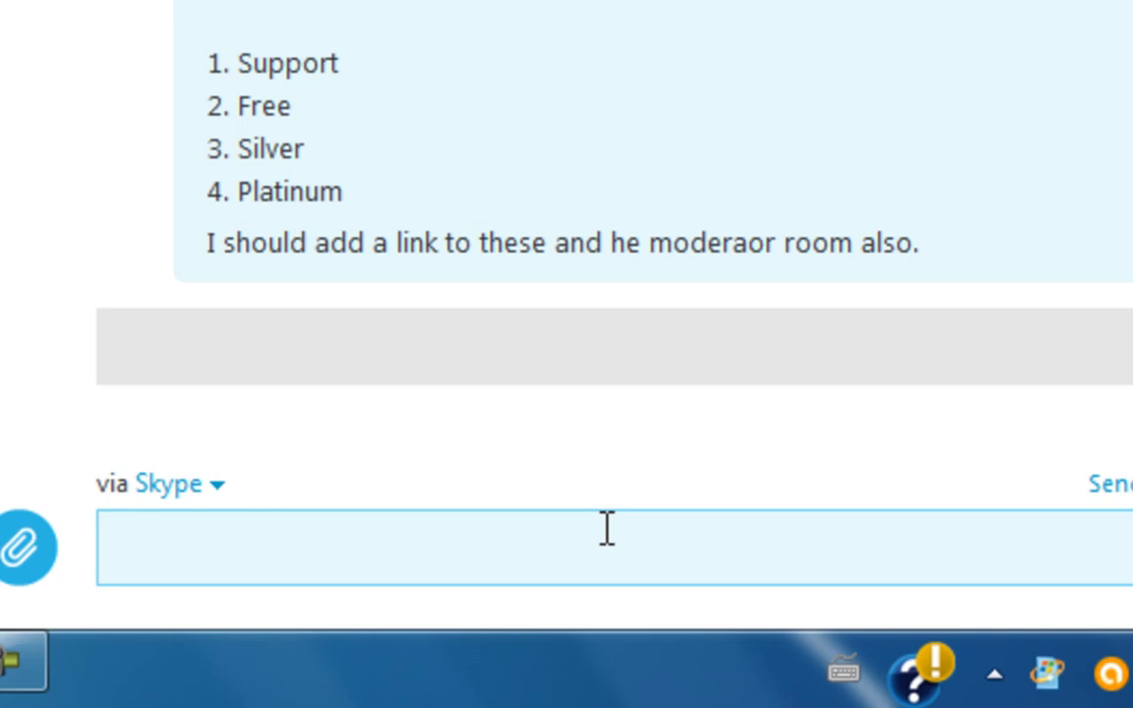
Step: Send /add for the new member, then resend '/setrole <member> master' to make them host
type("/add")
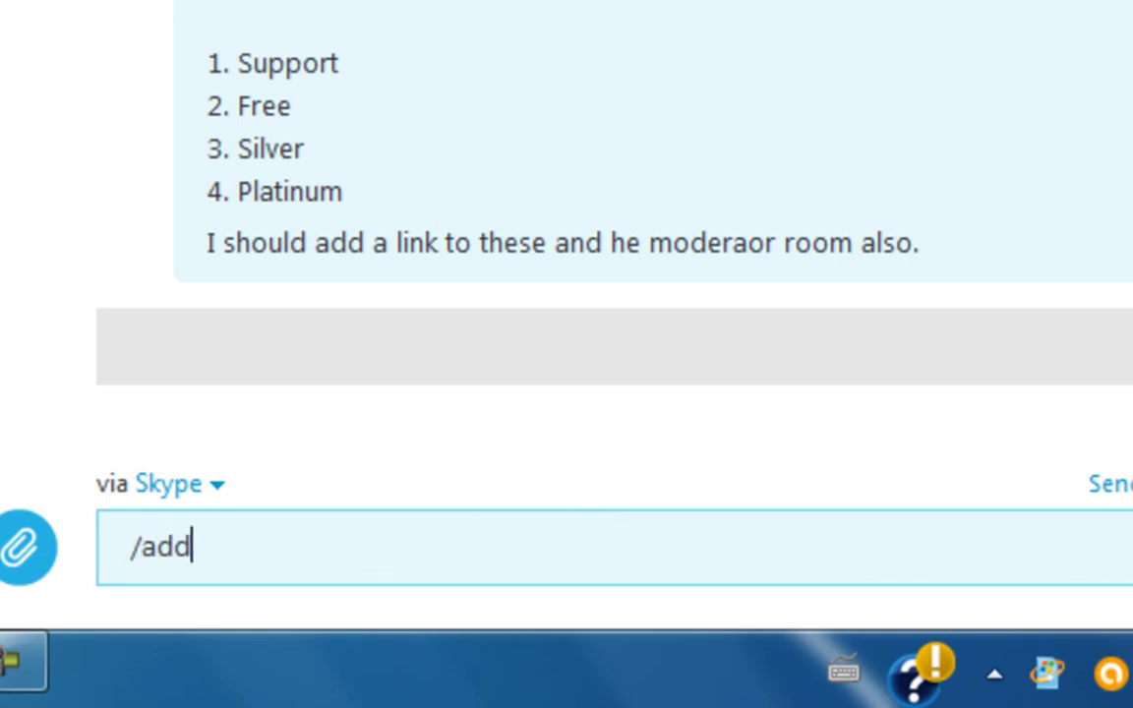
type("/setrole soonergary86 master")
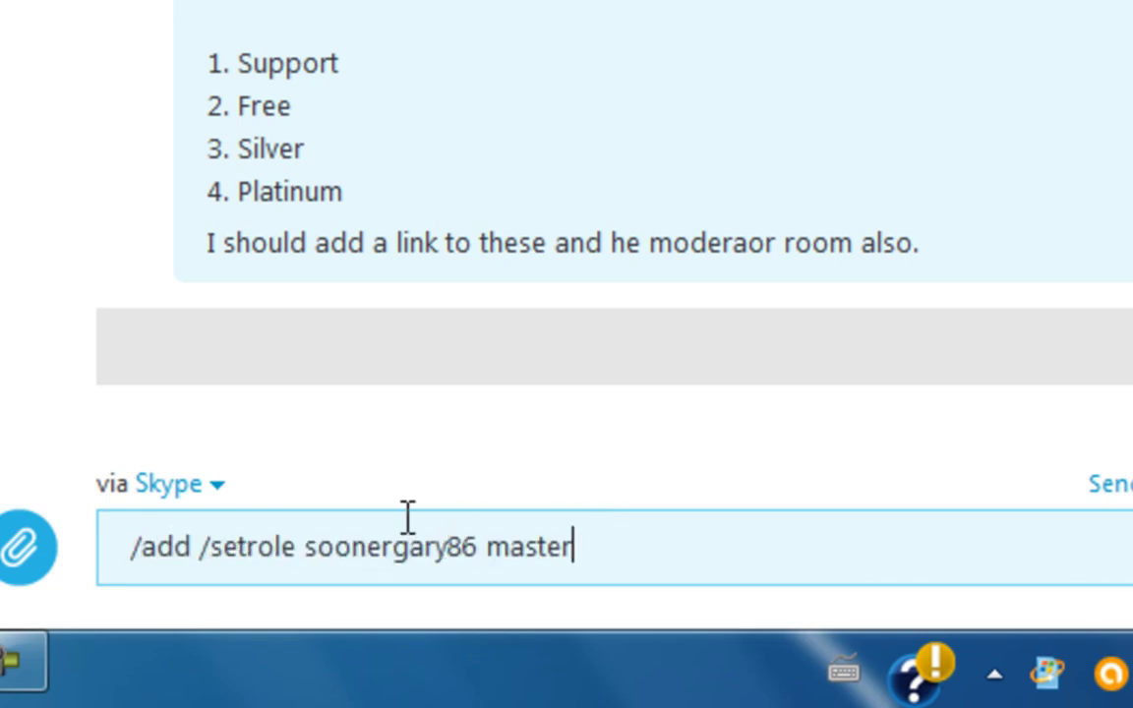
left_click_drag(305, 547, 199, 547)
key("BackSpace")
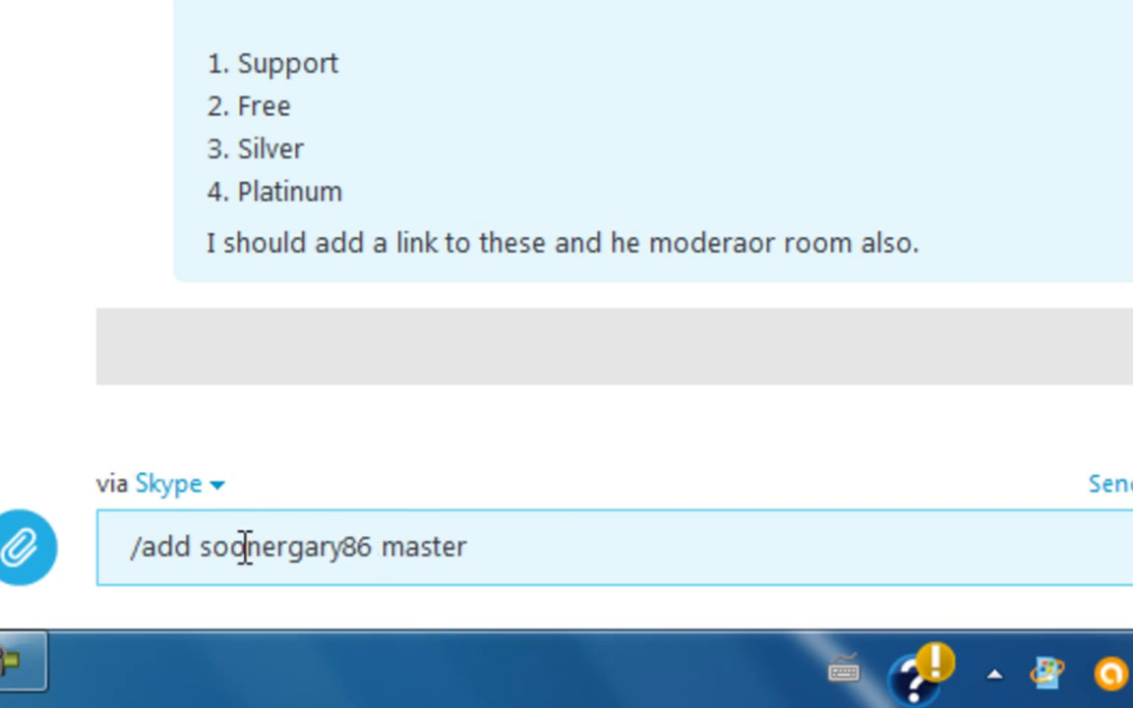
double_click(435, 549)
key("BackSpace")
key("Return")
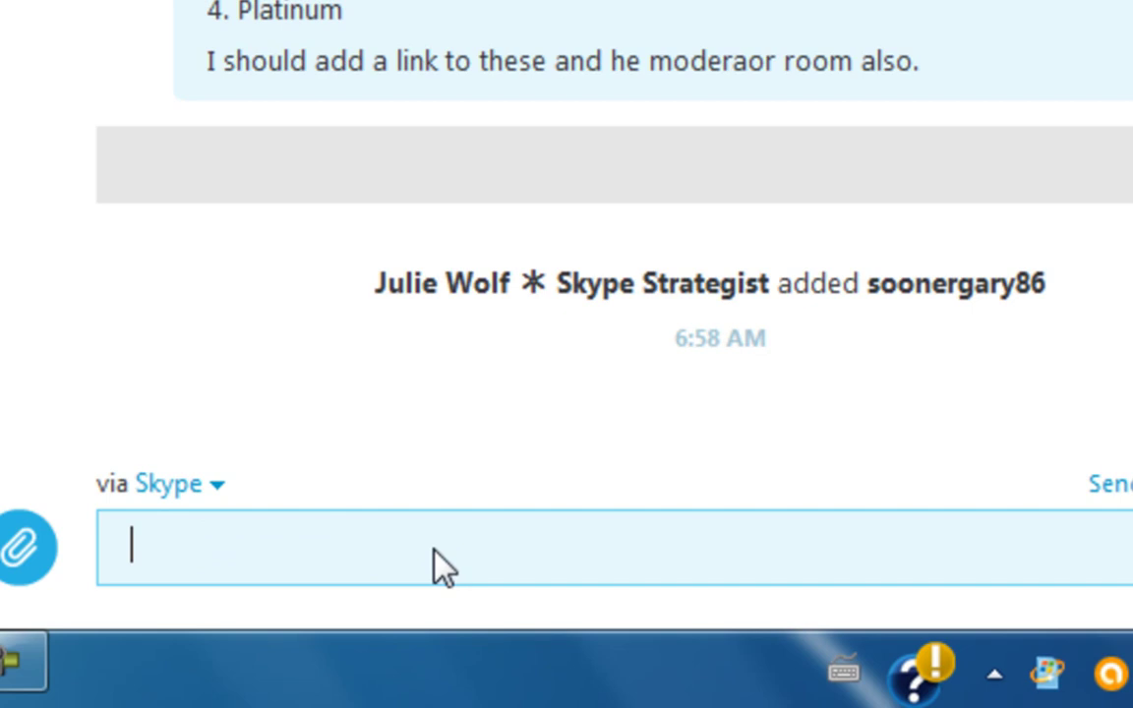
type("/setrole soonergary86 master")
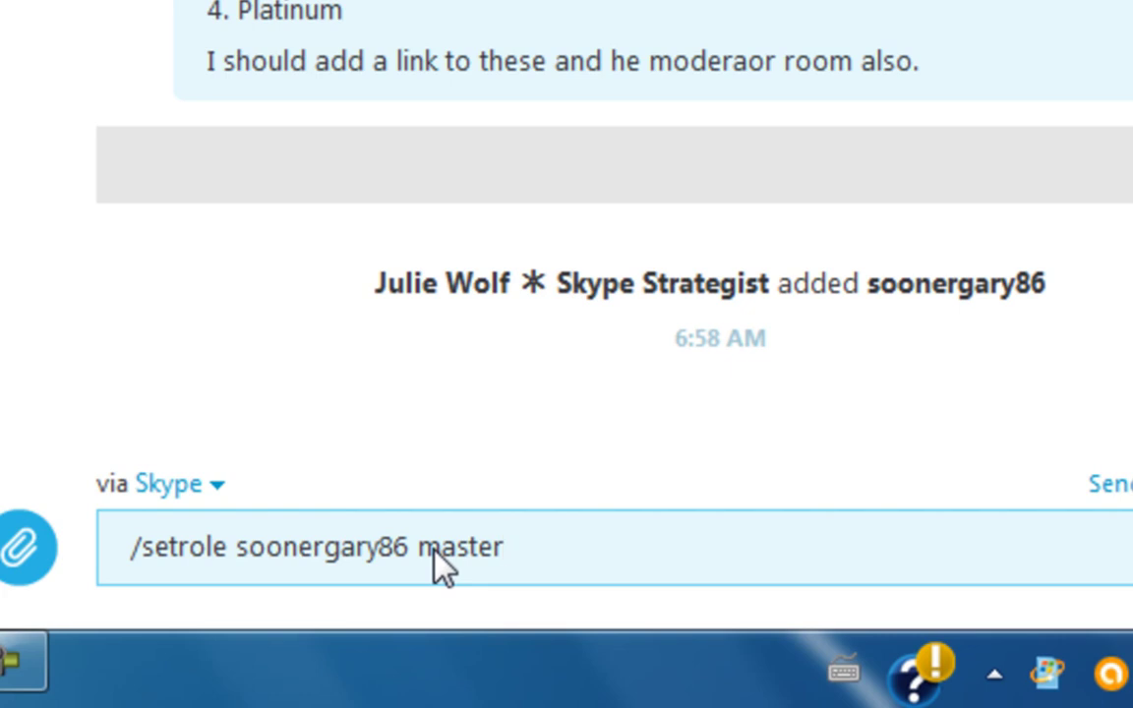
key("Return")
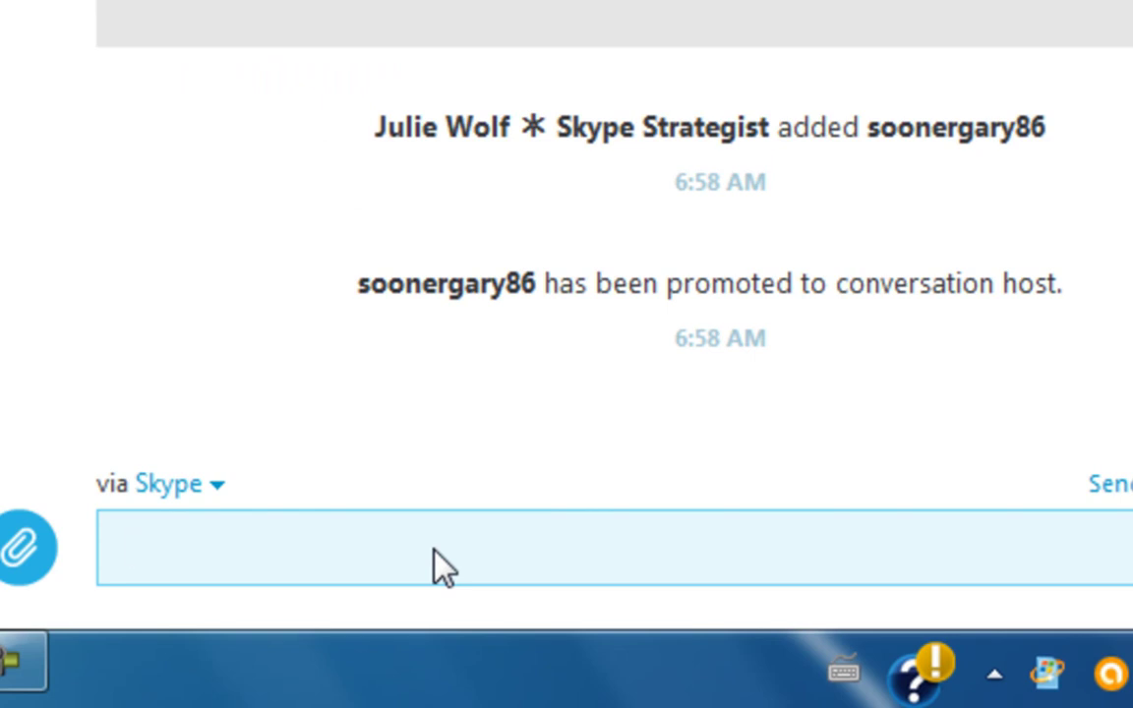
Step: Highlight the promotion line, then send /whois with the member's username to check their role
type("/whois")
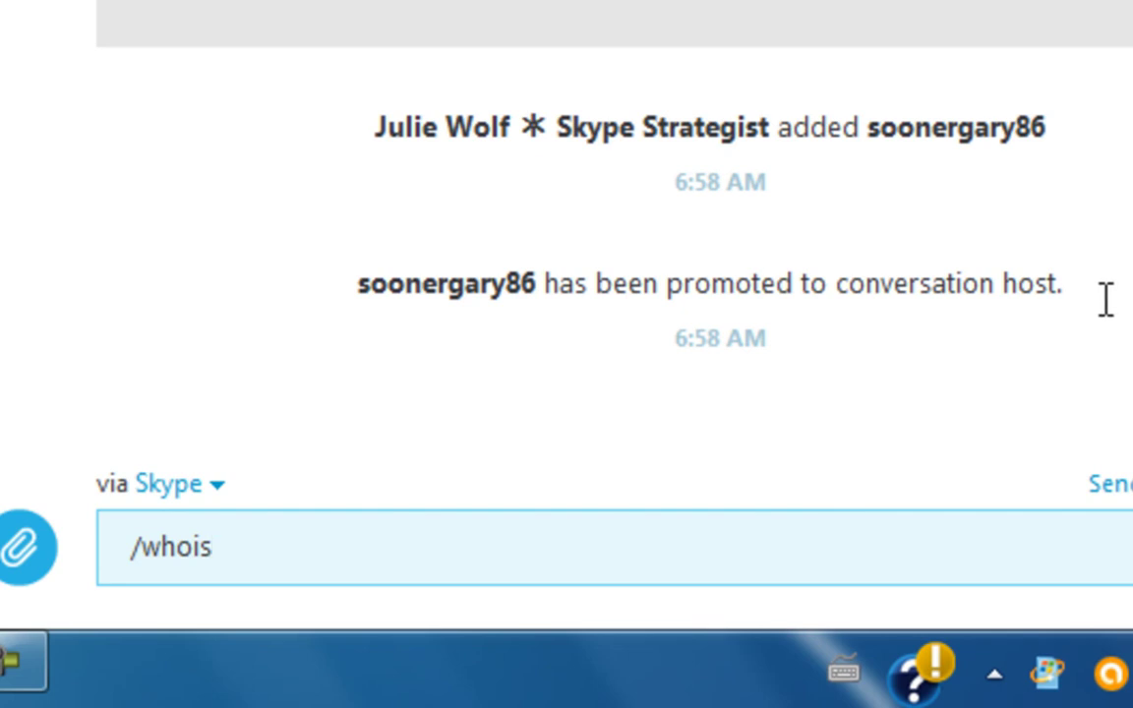
left_click_drag(1105, 298, 349, 281)
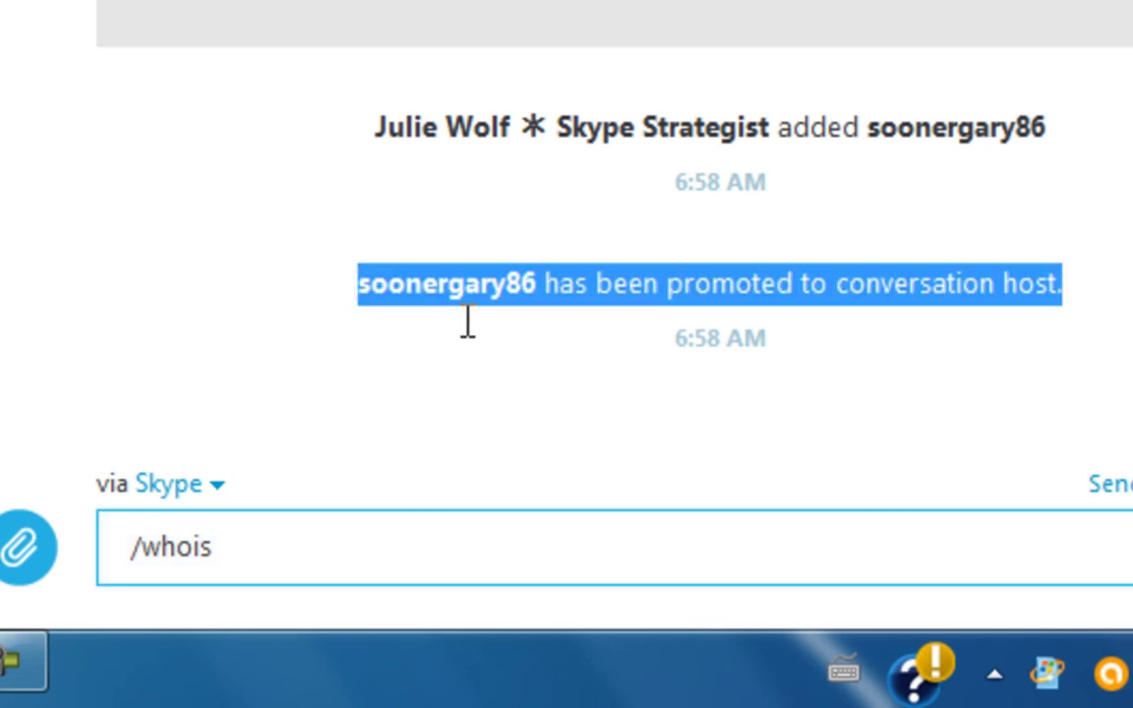
left_click_drag(1118, 278, 341, 273)
left_click(316, 547)
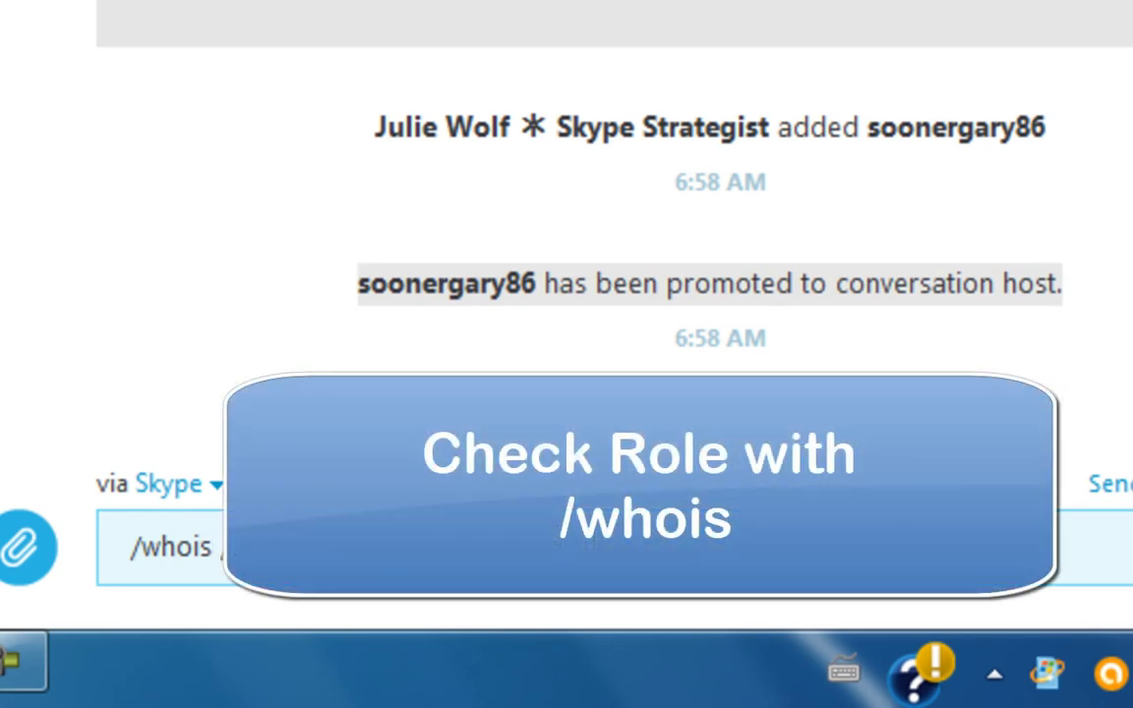
type("soonergary86")
key("Return")
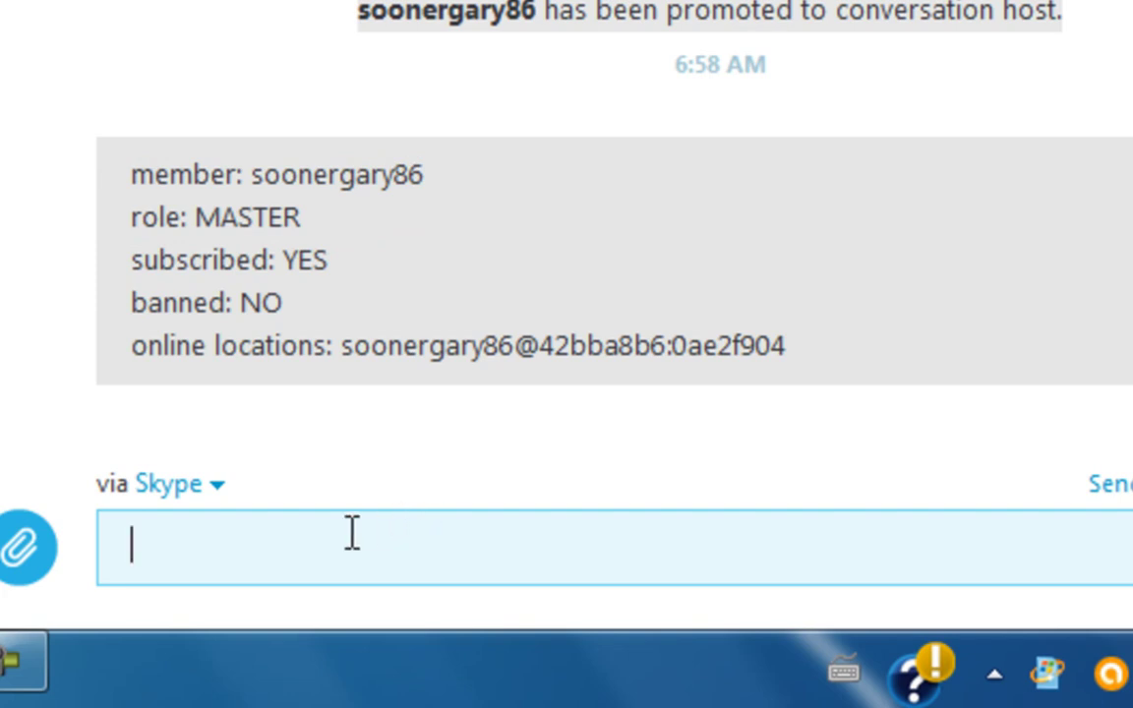
Step: Send '/get name' and highlight the returned name= line for the room
type("/get")
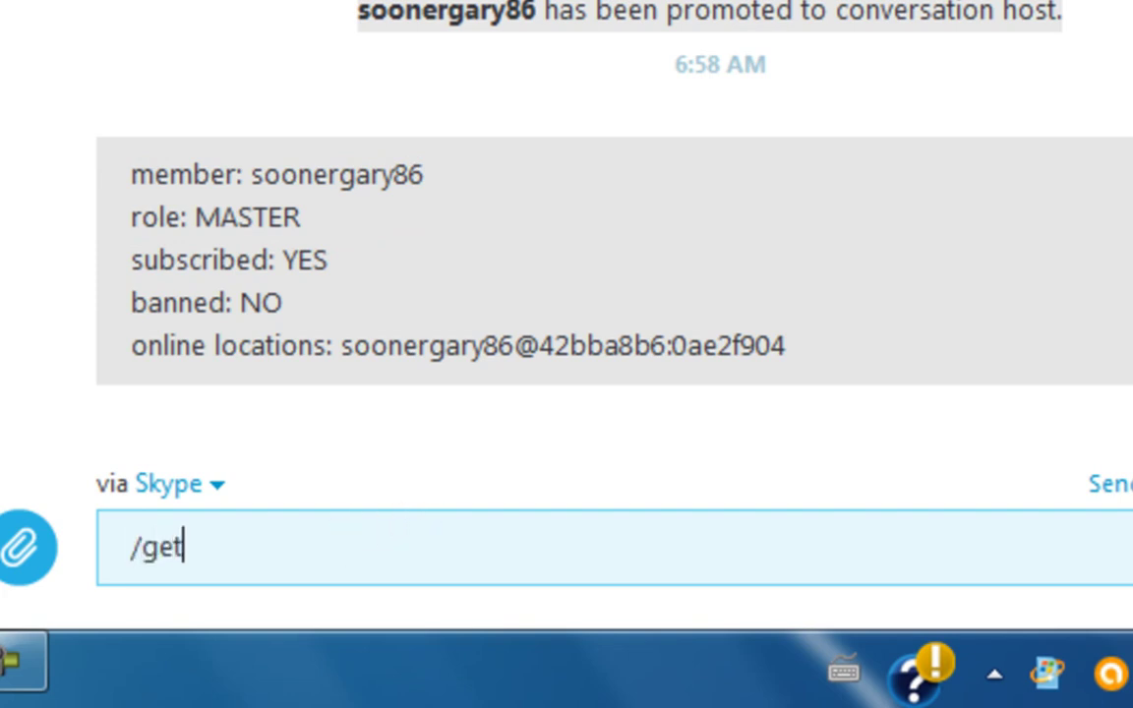
type(" name")
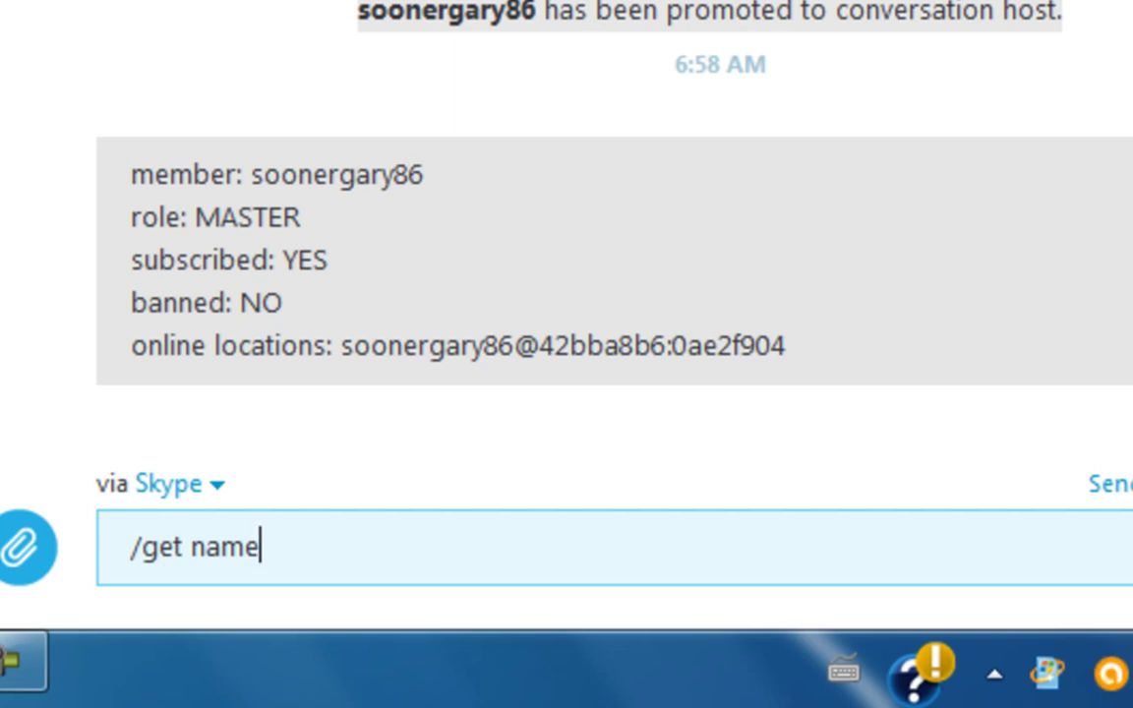
key("Return")
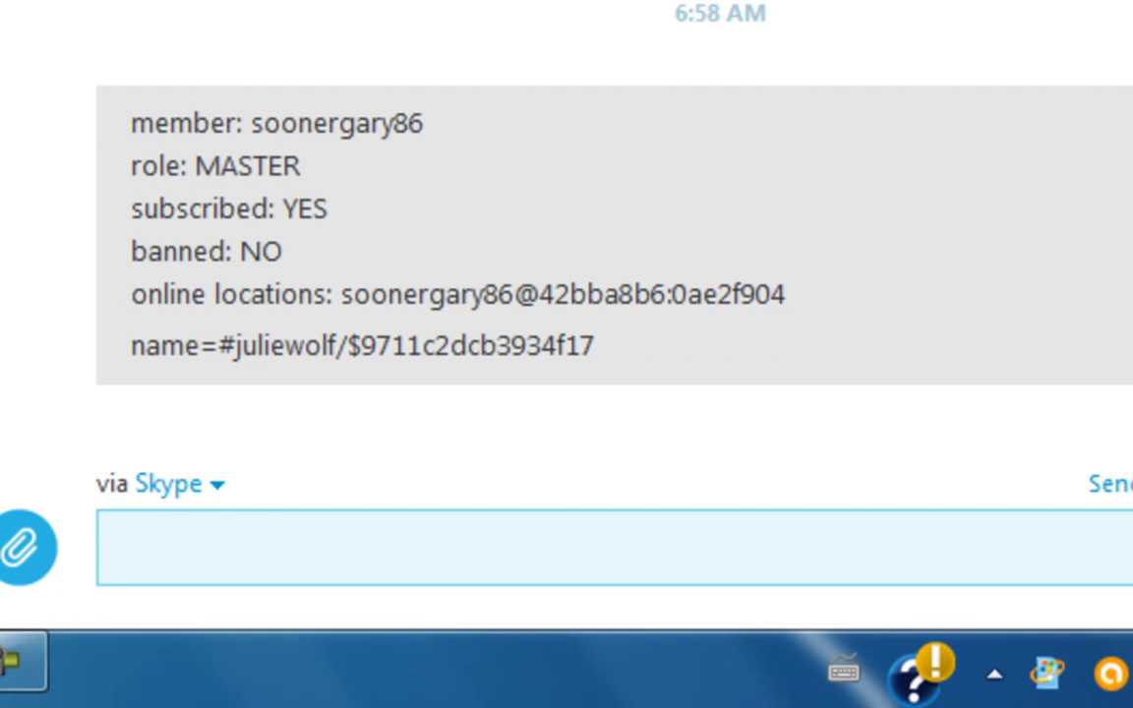
left_click(130, 346)
left_click_drag(130, 346, 599, 350)
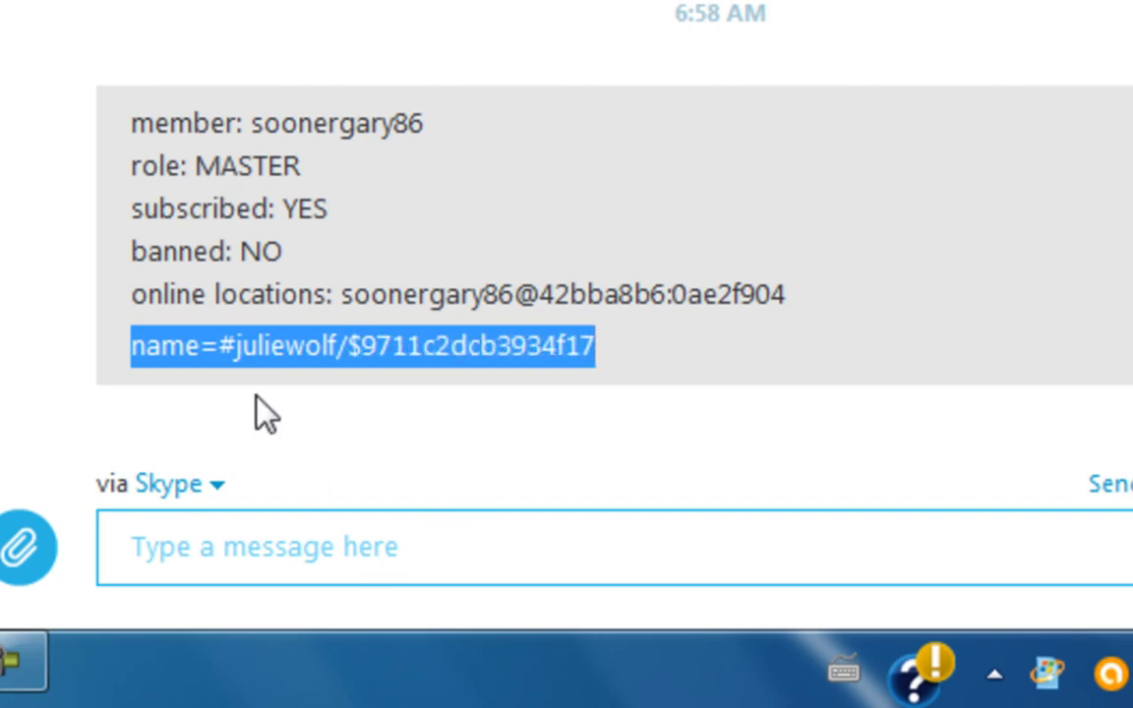
left_click(653, 360)
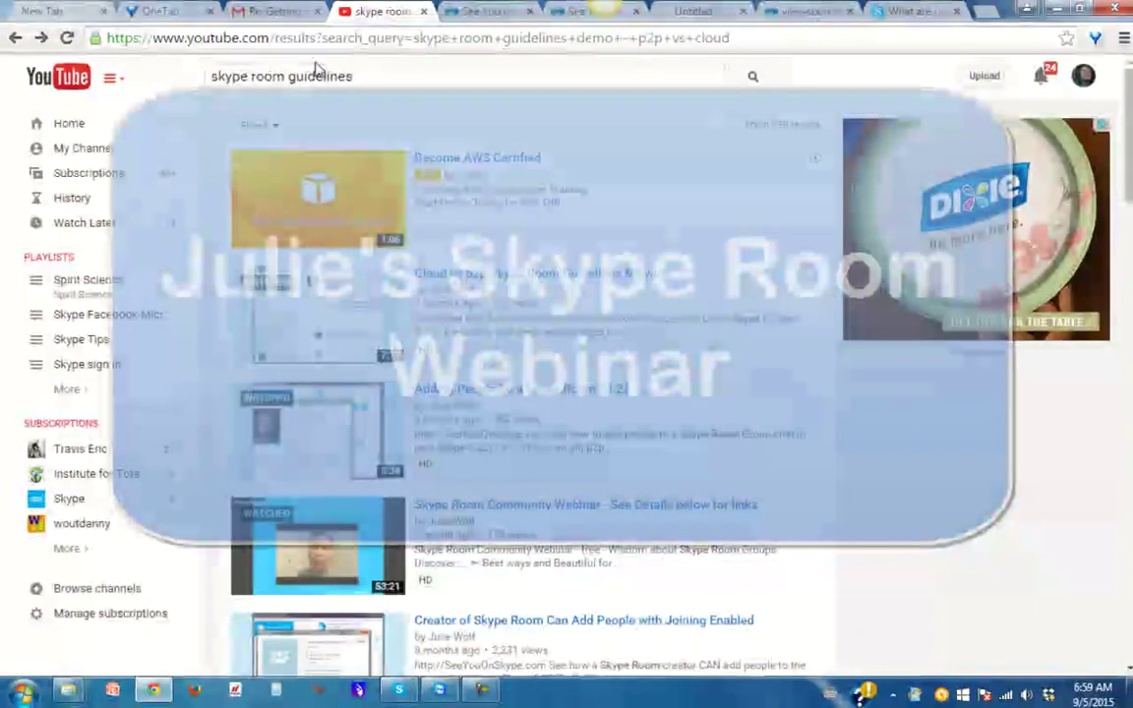
Step: Search YouTube for 'skype room webinar'
left_click(354, 76)
key("BackSpace")
key("BackSpace")
key("BackSpace")
key("BackSpace")
key("BackSpace")
key("BackSpace")
key("BackSpace")
key("BackSpace")
key("BackSpace")
key("BackSpace")
type("webinar")
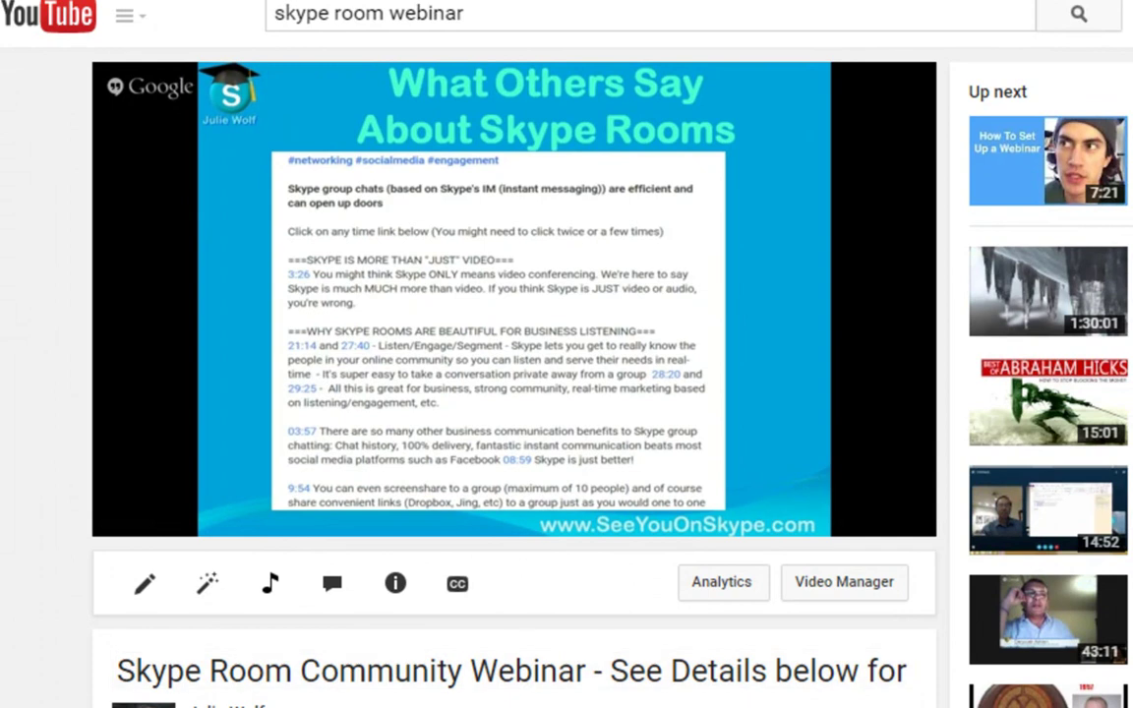
Step: Expand the webinar video's description and highlight the line about Legacy or Cloud rooms
scroll(511, 374, "down", 1)
scroll(855, 696, "down", 3)
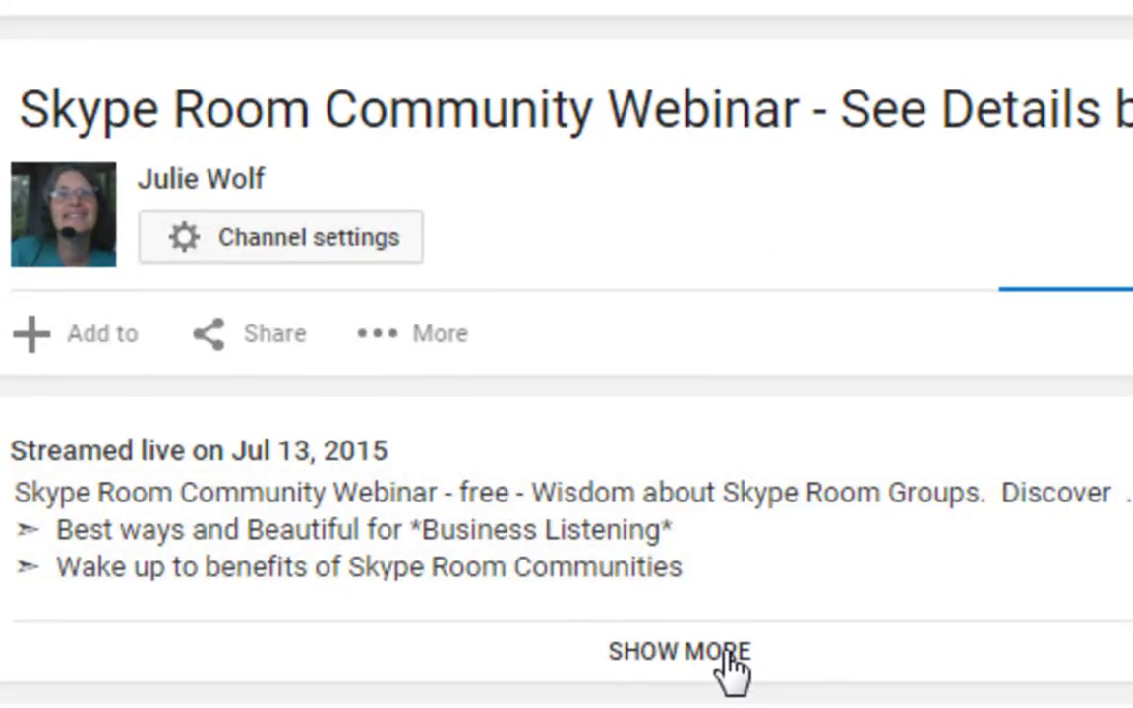
left_click(690, 654)
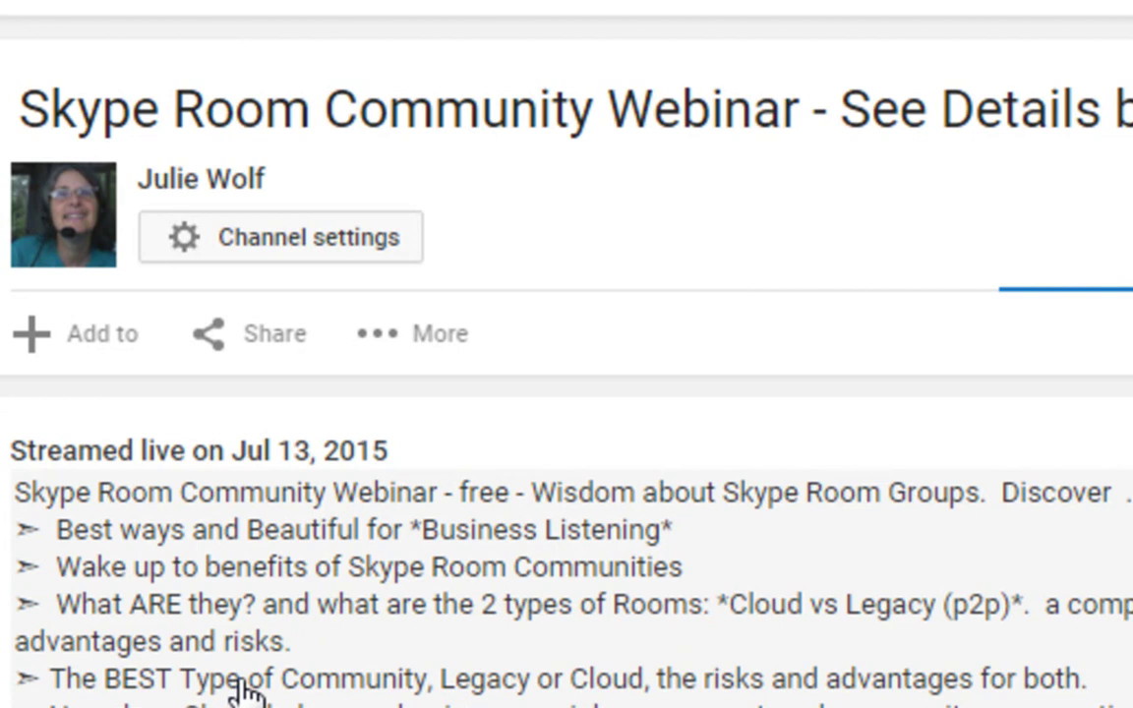
left_click_drag(434, 681, 664, 689)
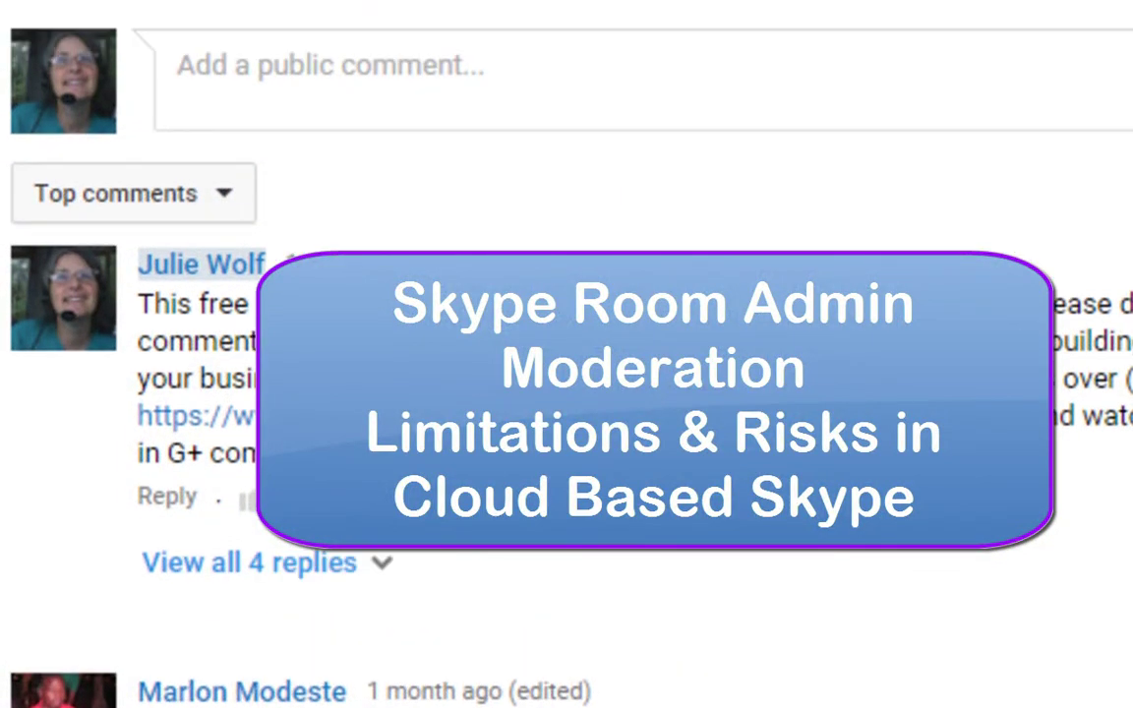
scroll(567, 393, "up", 5)
scroll(566, 393, "up", 2)
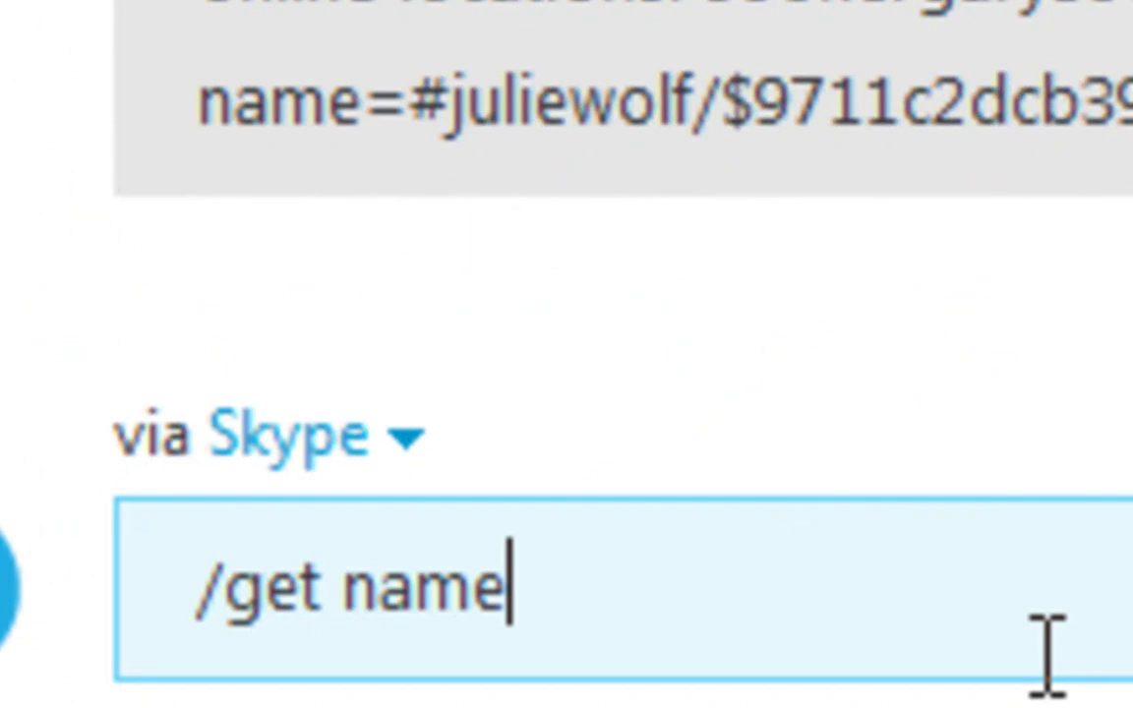
Step: Send '/get name' and highlight the username part of the returned room name
key("Return")
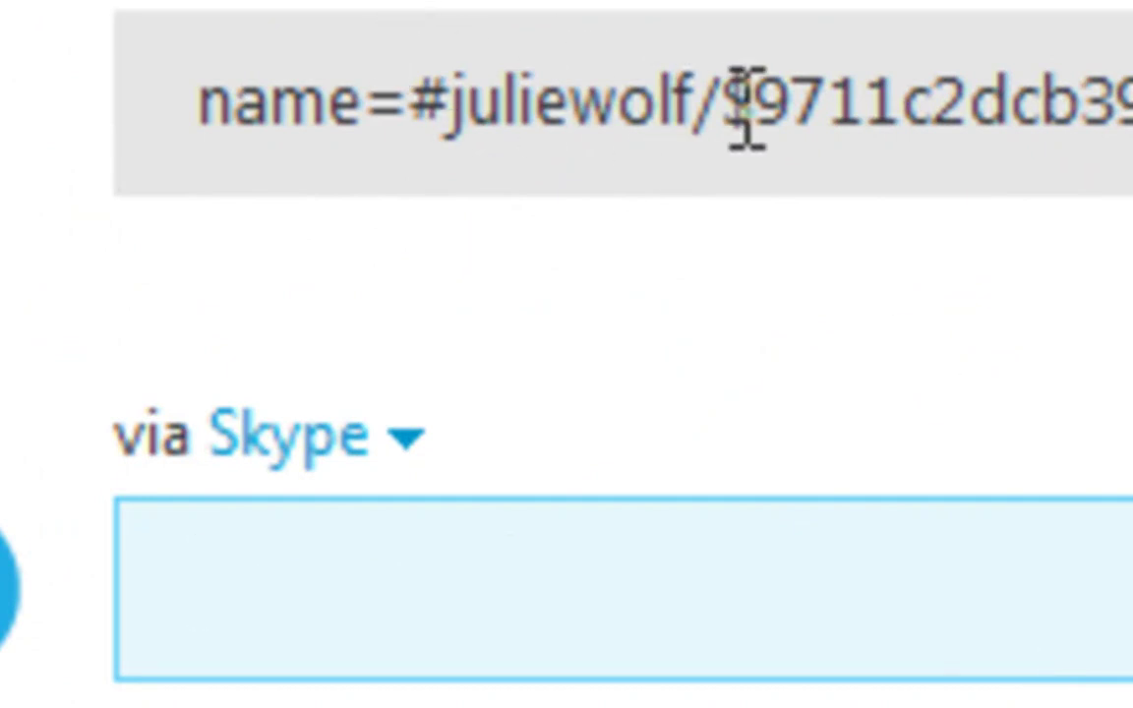
left_click_drag(694, 114, 417, 127)
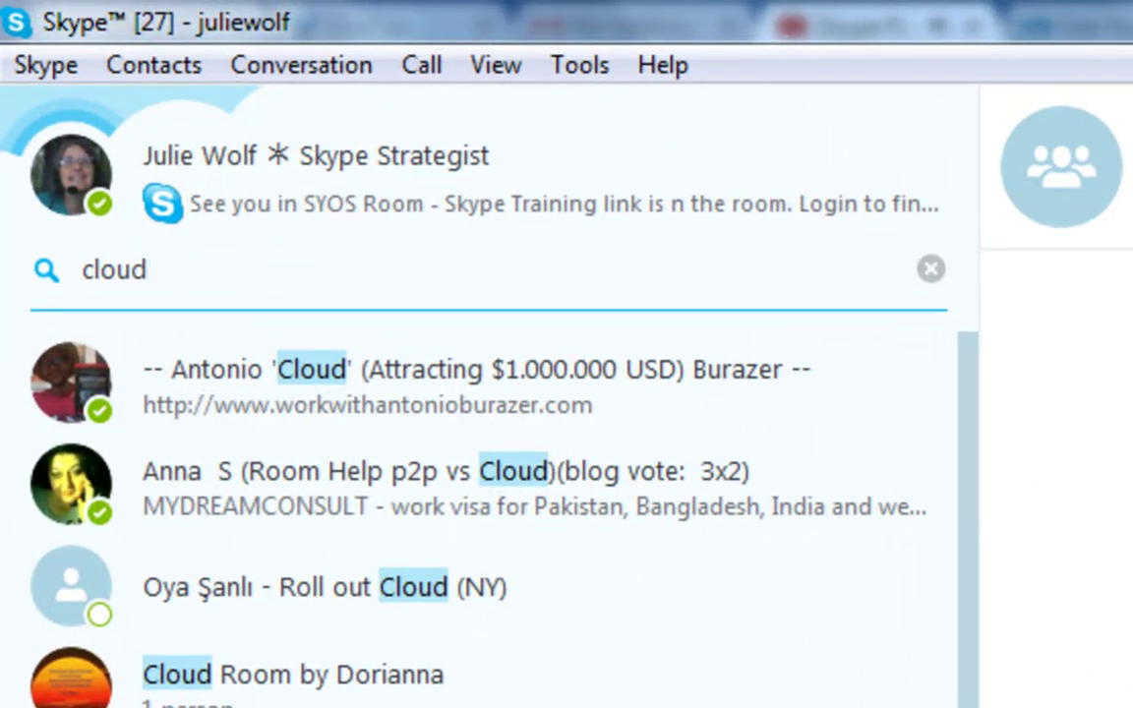
Step: Open the Cloud Room conversation, check its group profile (5 people, one admin), and close it
left_click(293, 674)
left_click(730, 155)
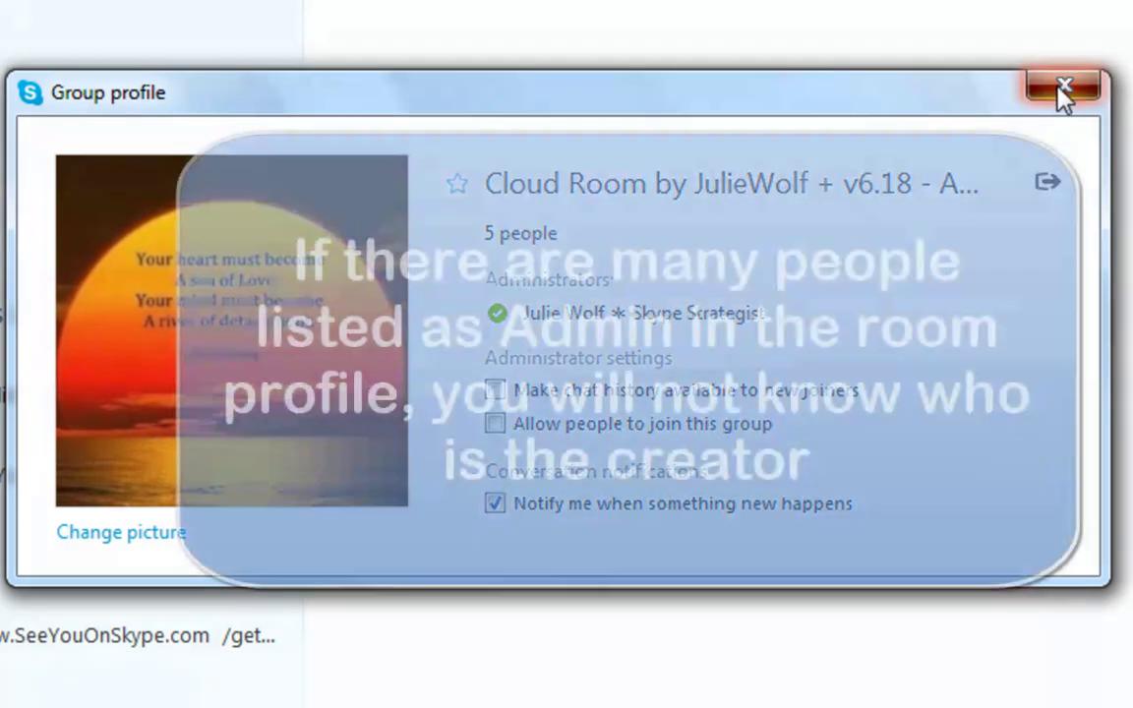
left_click(1062, 86)
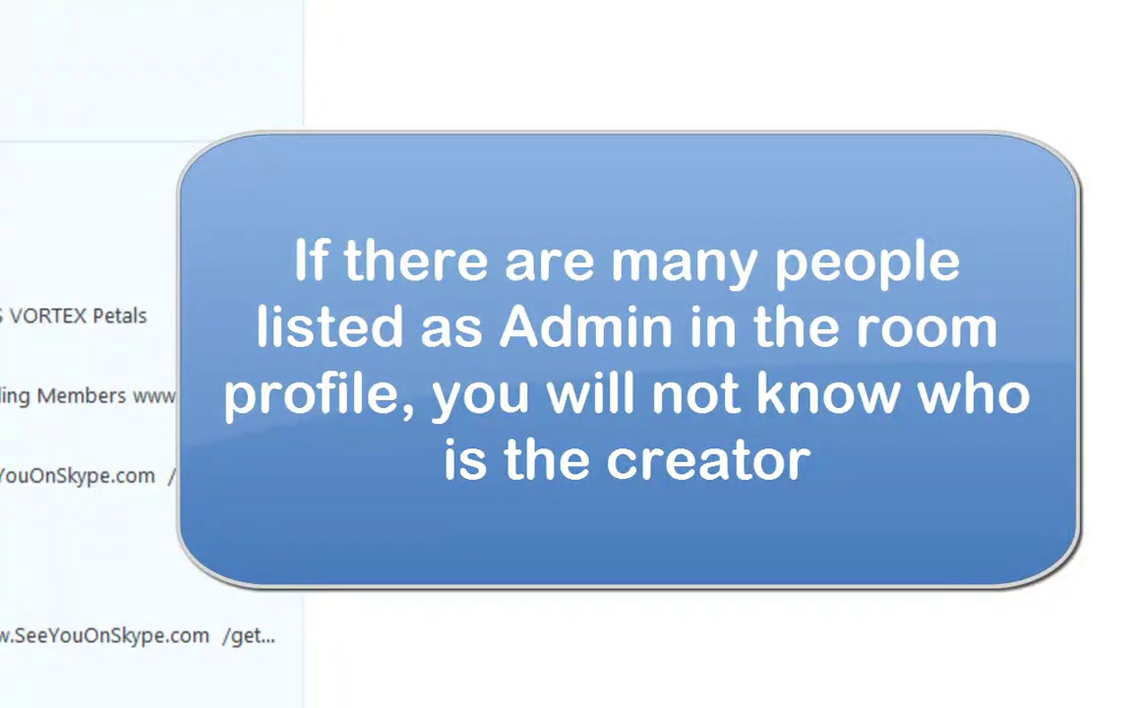
Step: Send '/get creator', then turn the pasted /setrole command into an unsent /add for the member
type("/get cre")
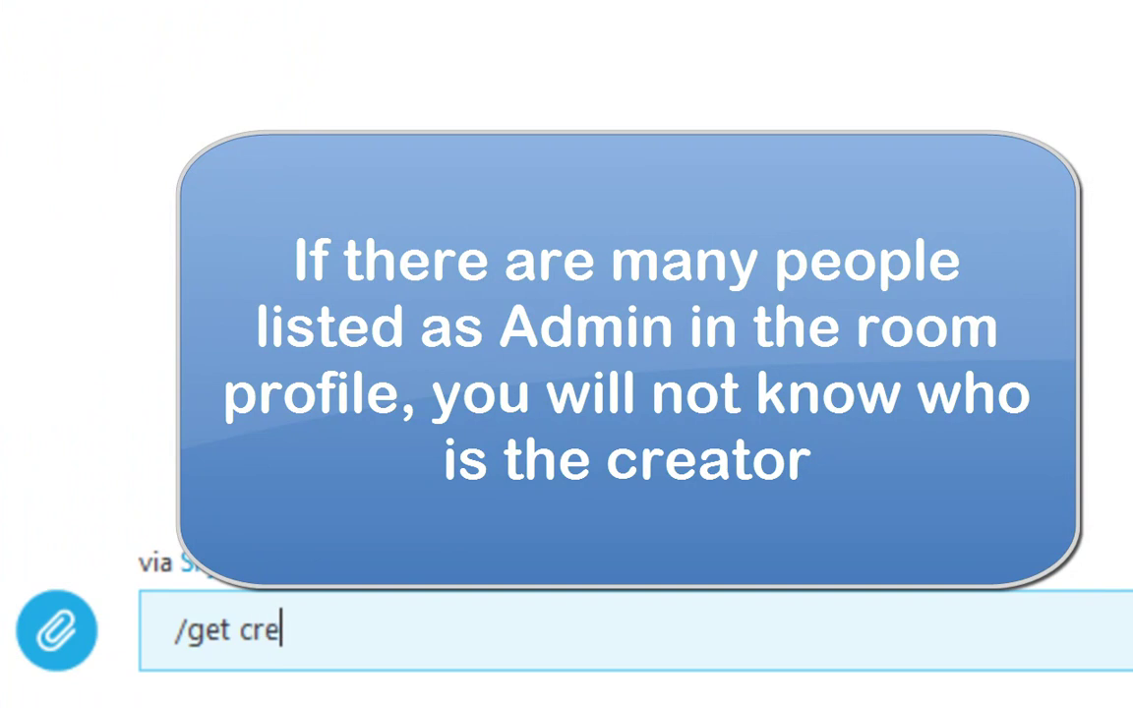
type("ator")
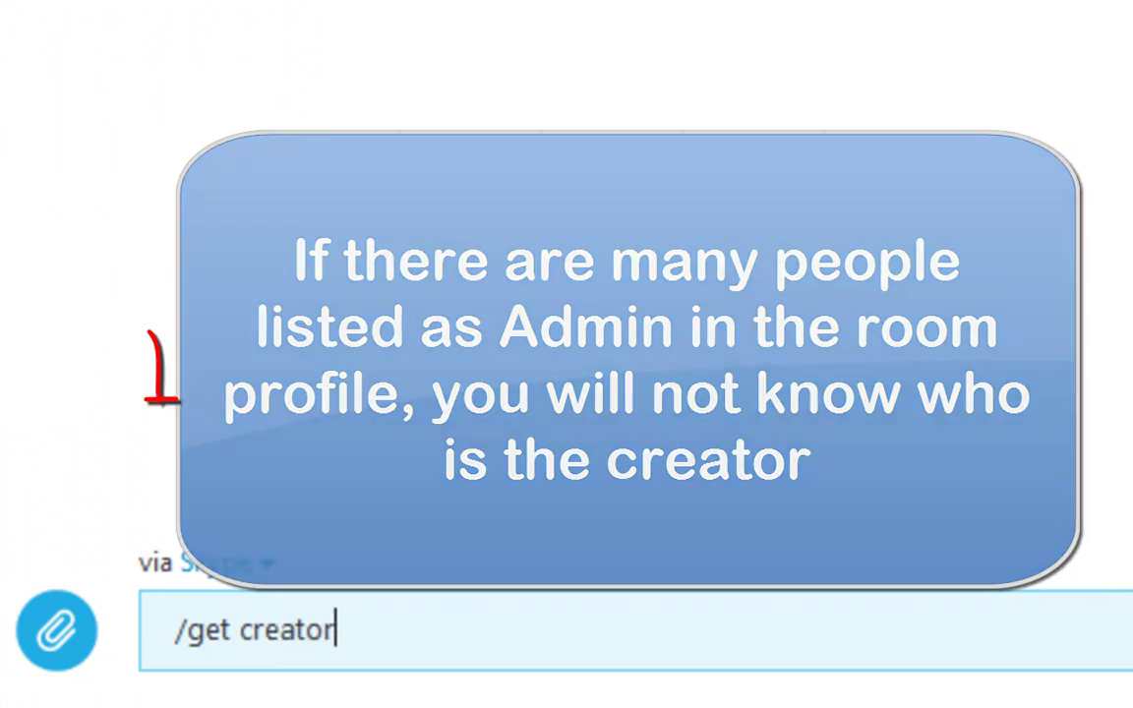
key("Return")
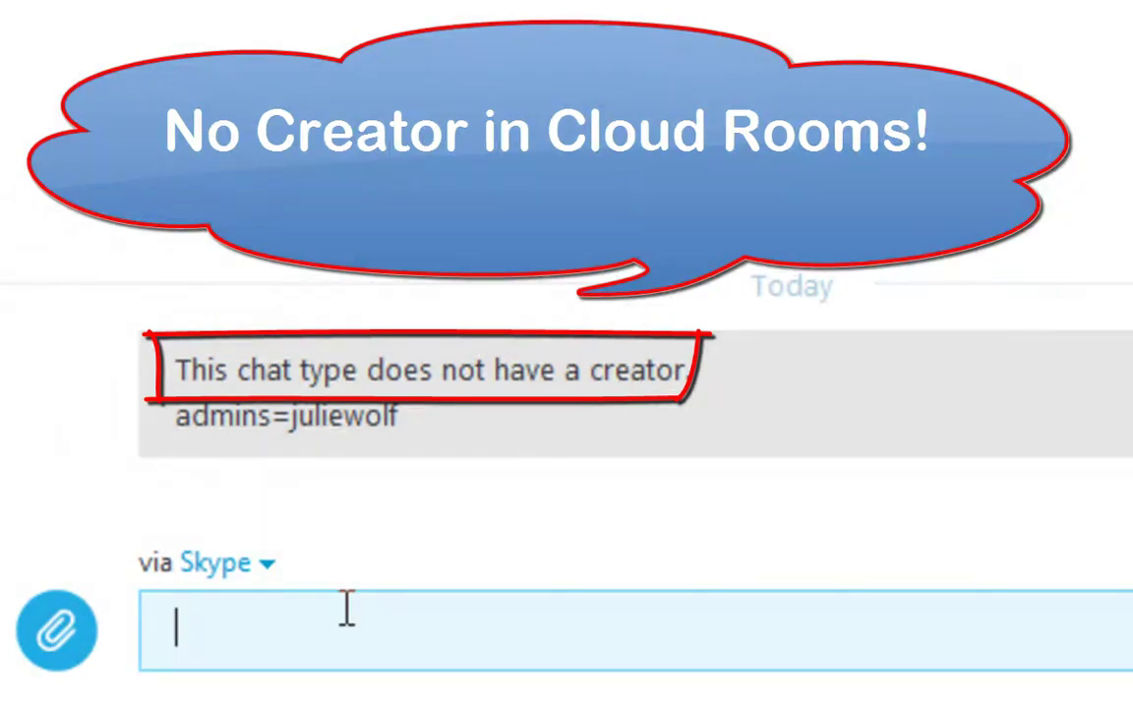
type("/setrole soonergary86 master")
key("Home")
type("/add")
left_click_drag(363, 637, 260, 641)
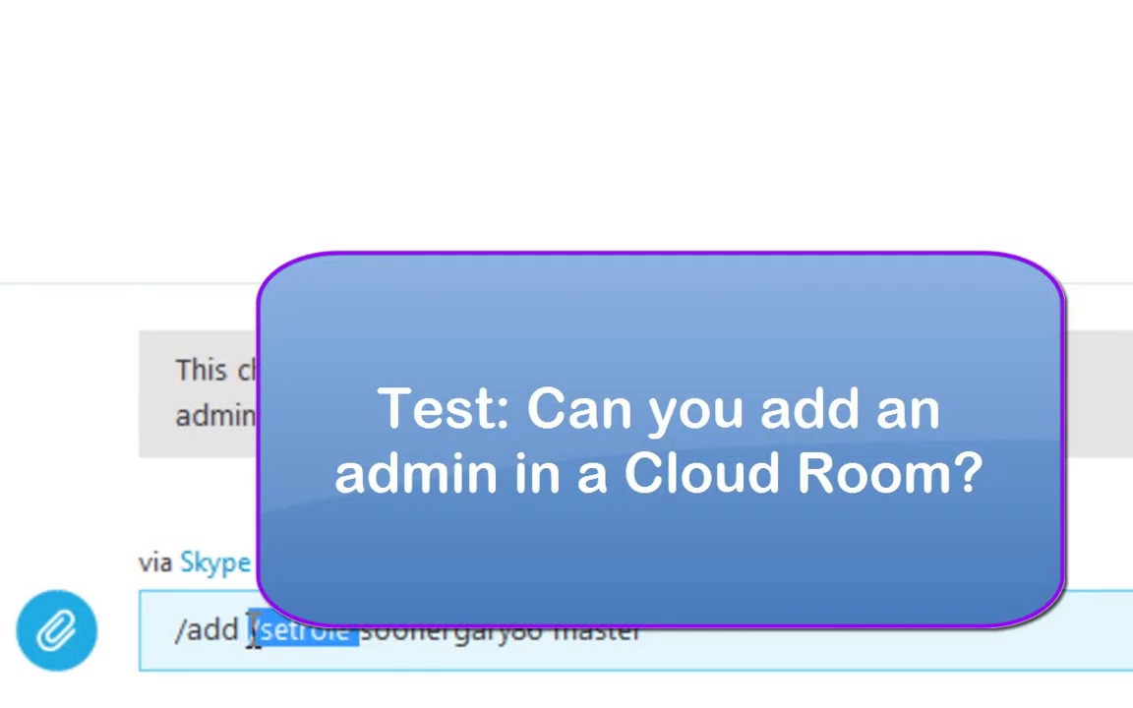
key("BackSpace")
key("BackSpace")
key("BackSpace")
left_click_drag(444, 635, 592, 636)
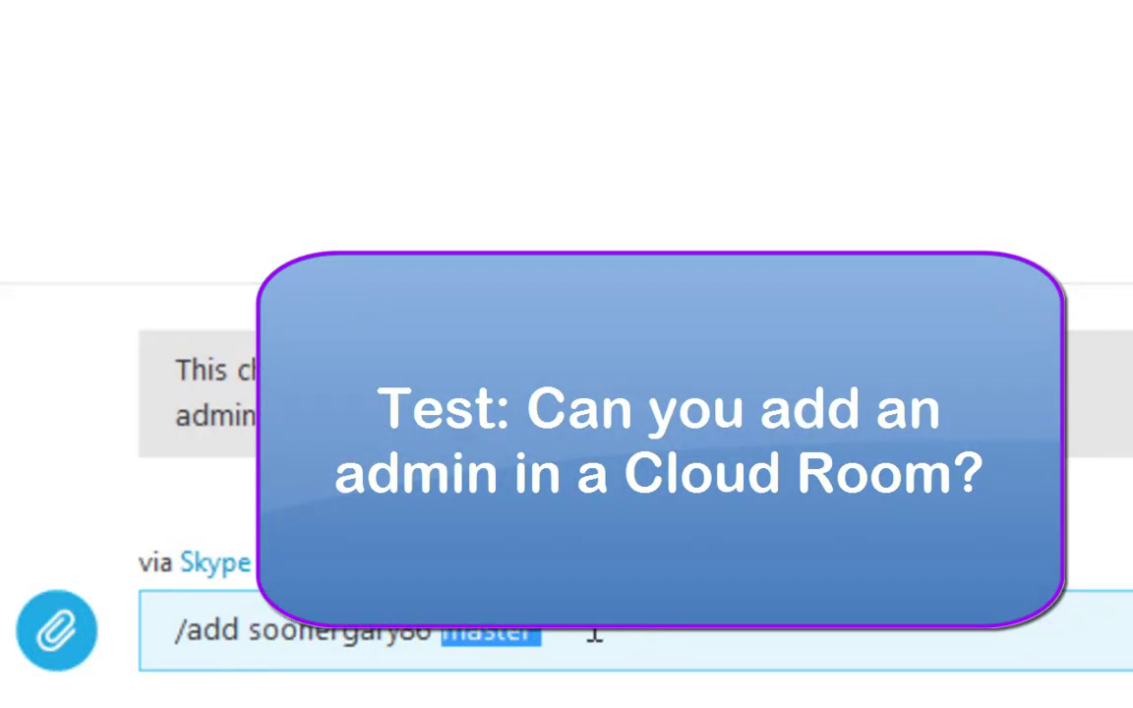
key("BackSpace")
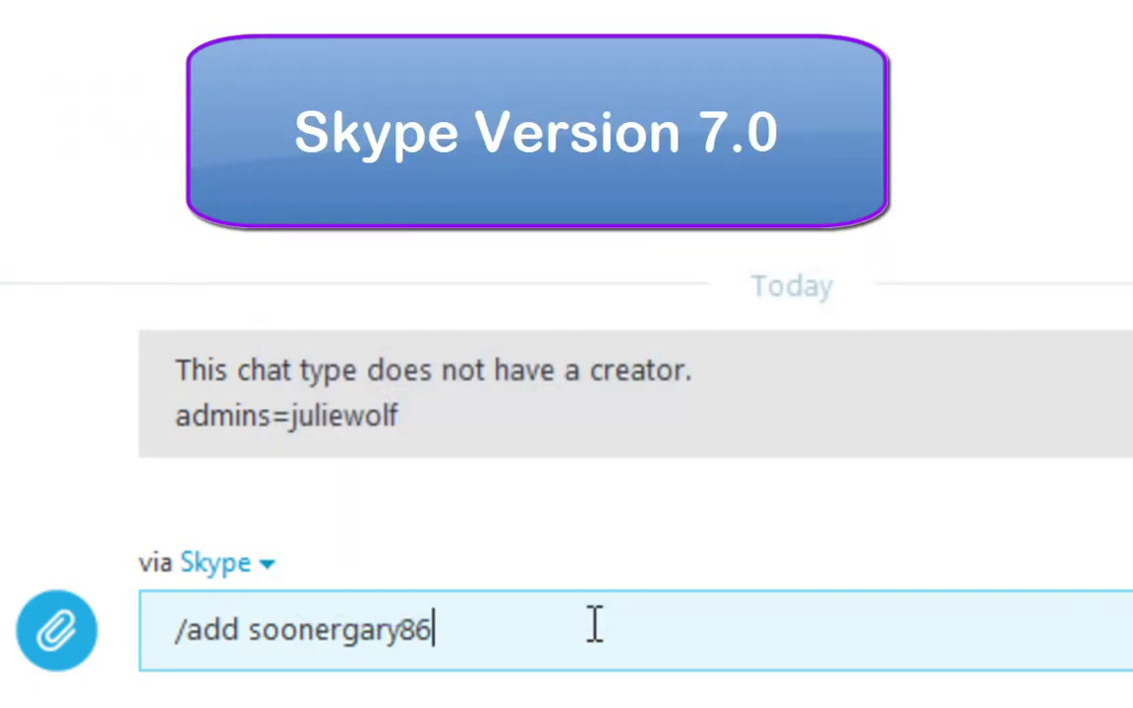
Step: Send the /add command for the new member, then /setrole master to make them host
key("Return")
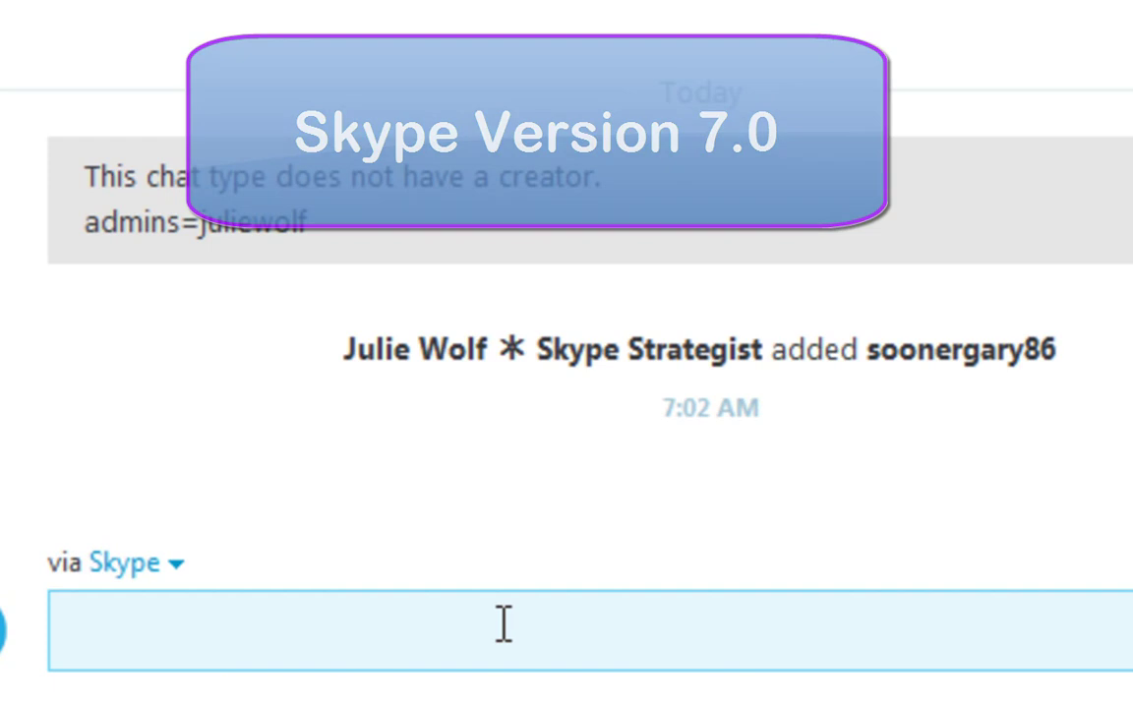
type("/setrole soonergary86 master")
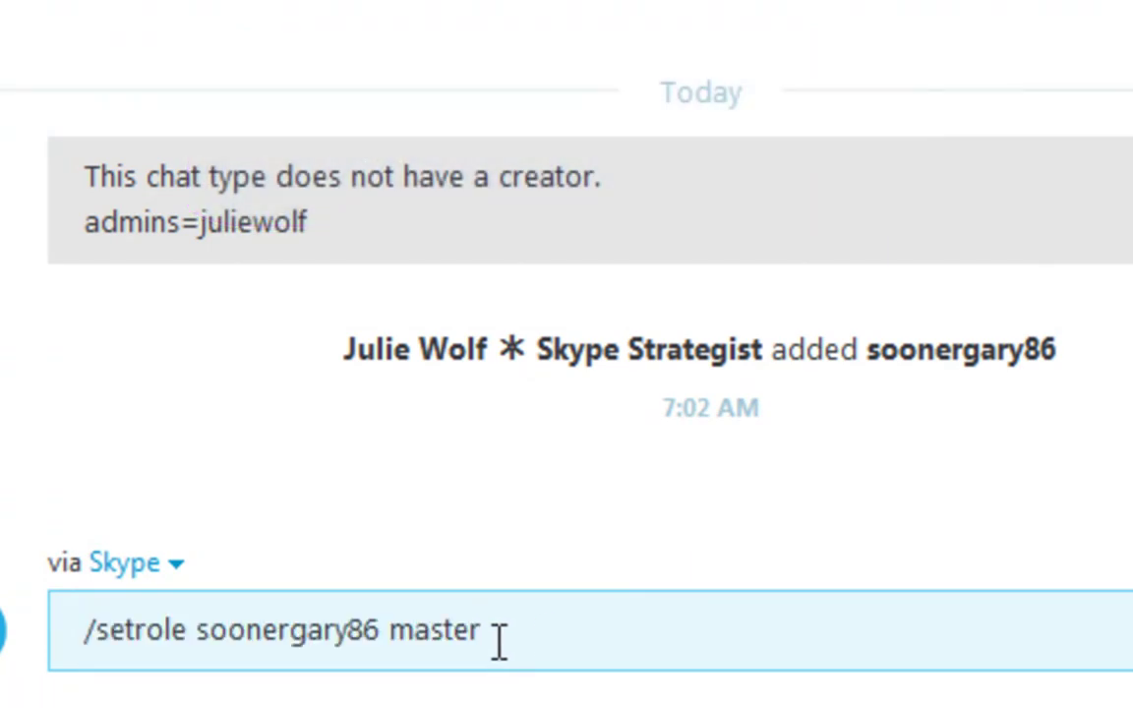
key("Return")
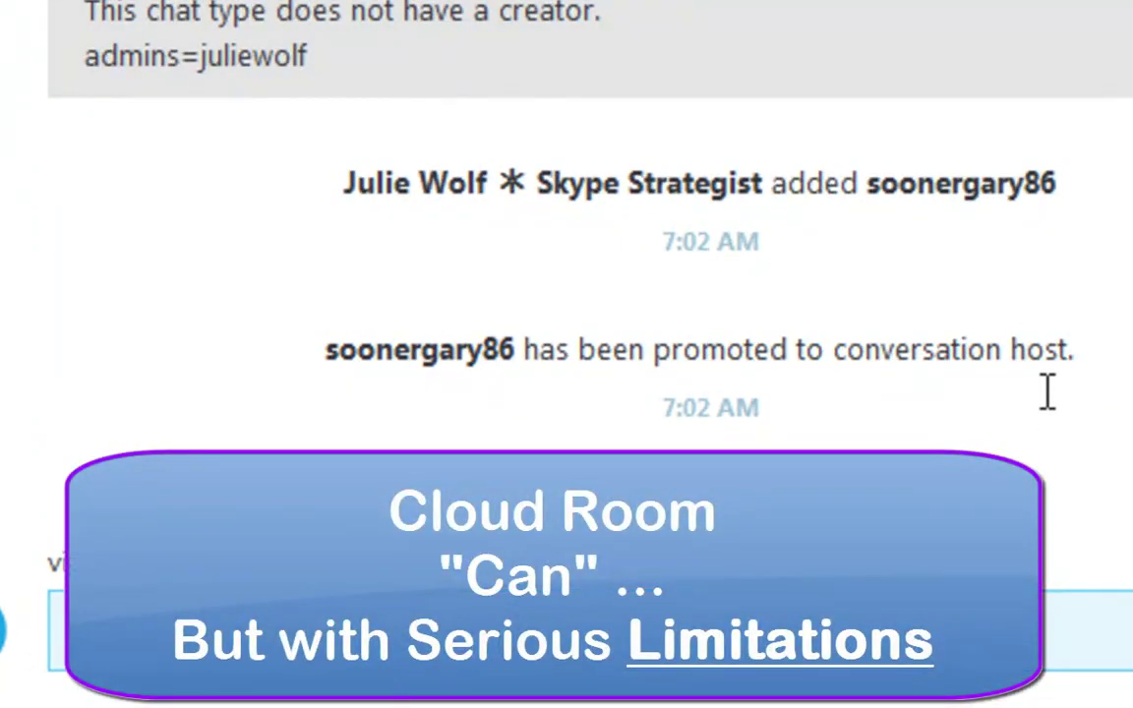
left_click_drag(1088, 357, 495, 296)
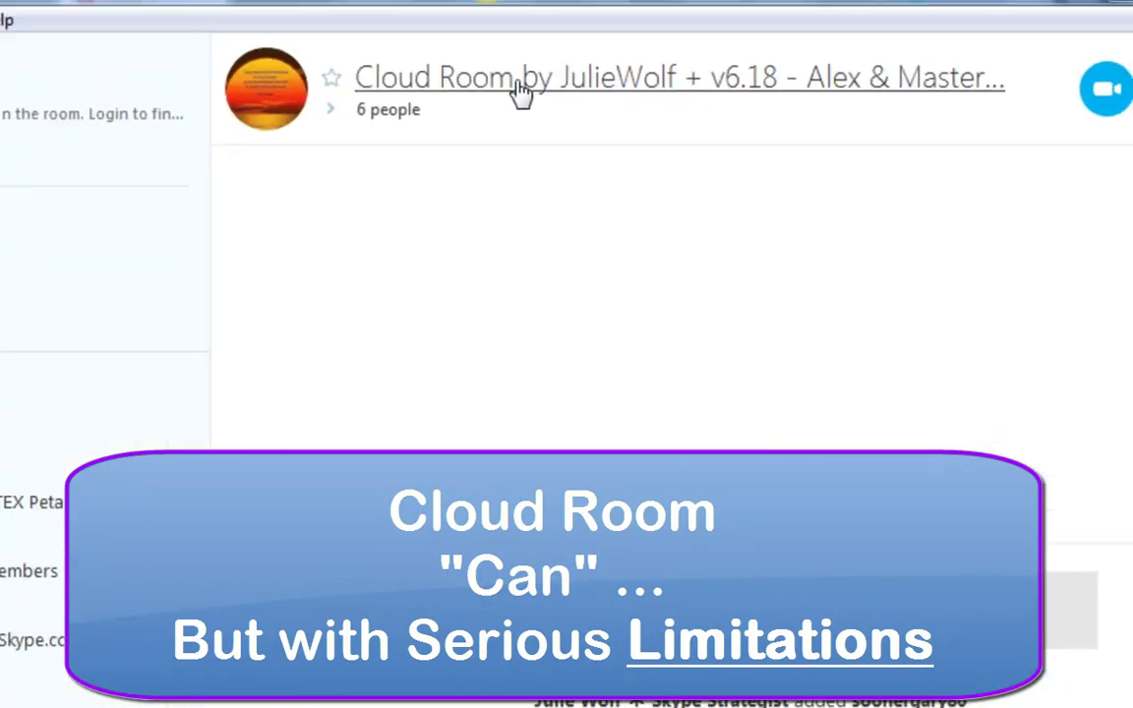
Step: Check Group profile shows two admins, then send /get name to reveal the room's 19: identifier
left_click(514, 64)
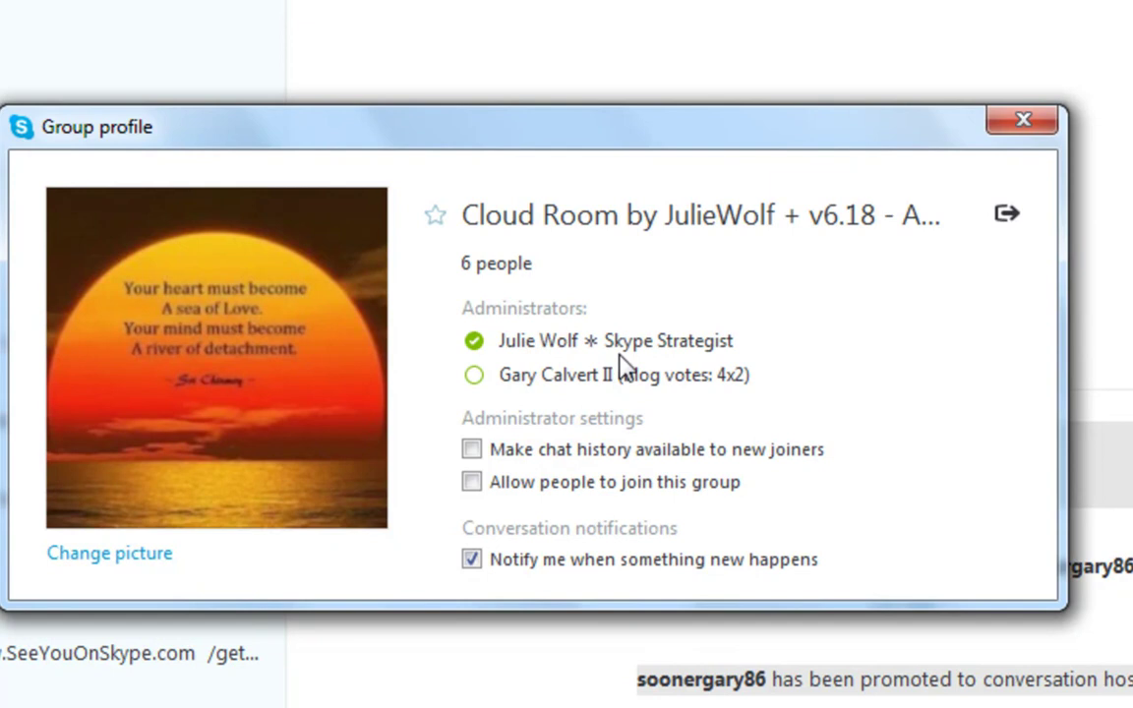
key("Escape")
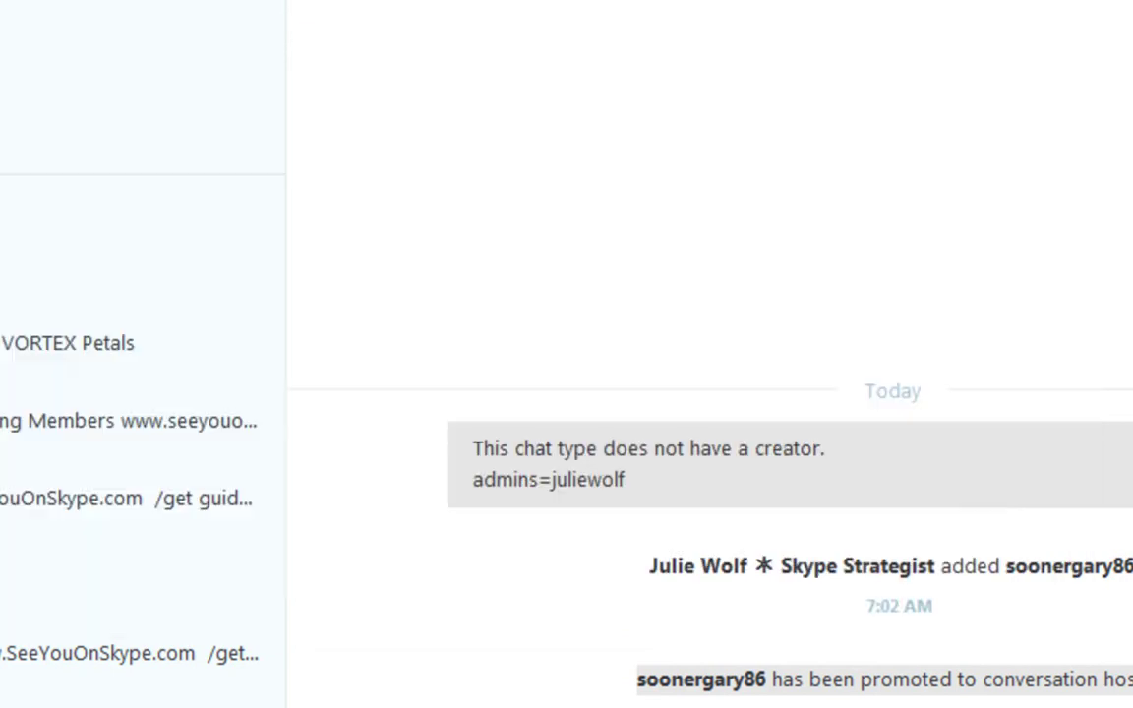
type("/get name")
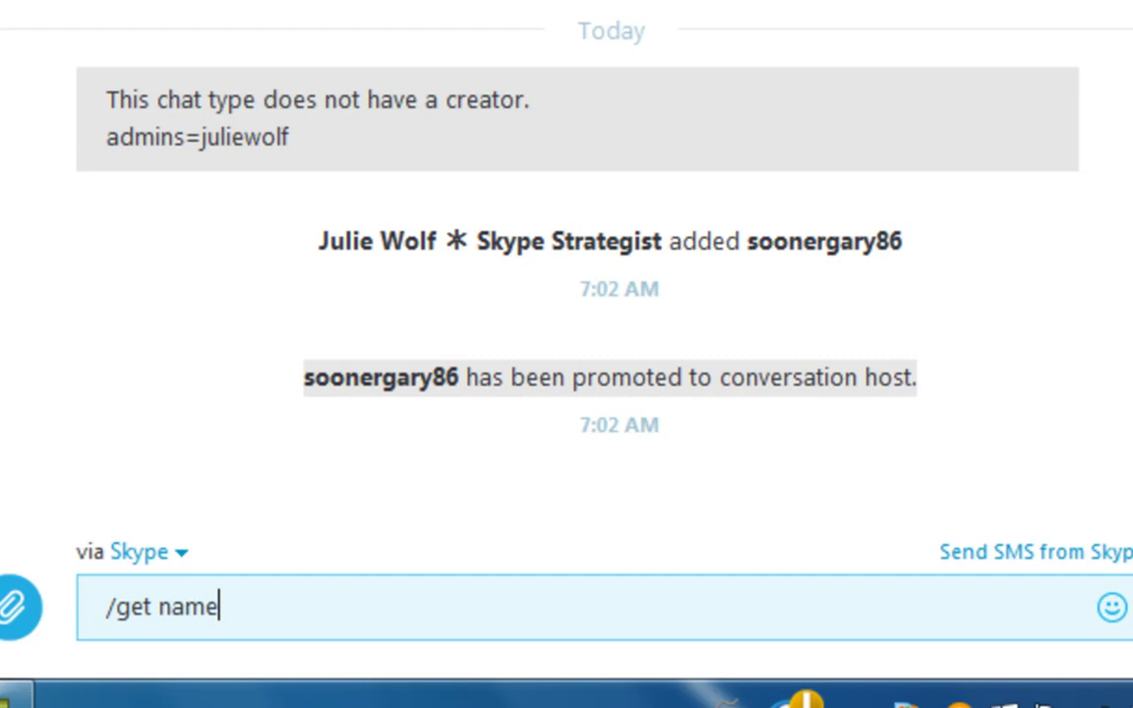
key("Return")
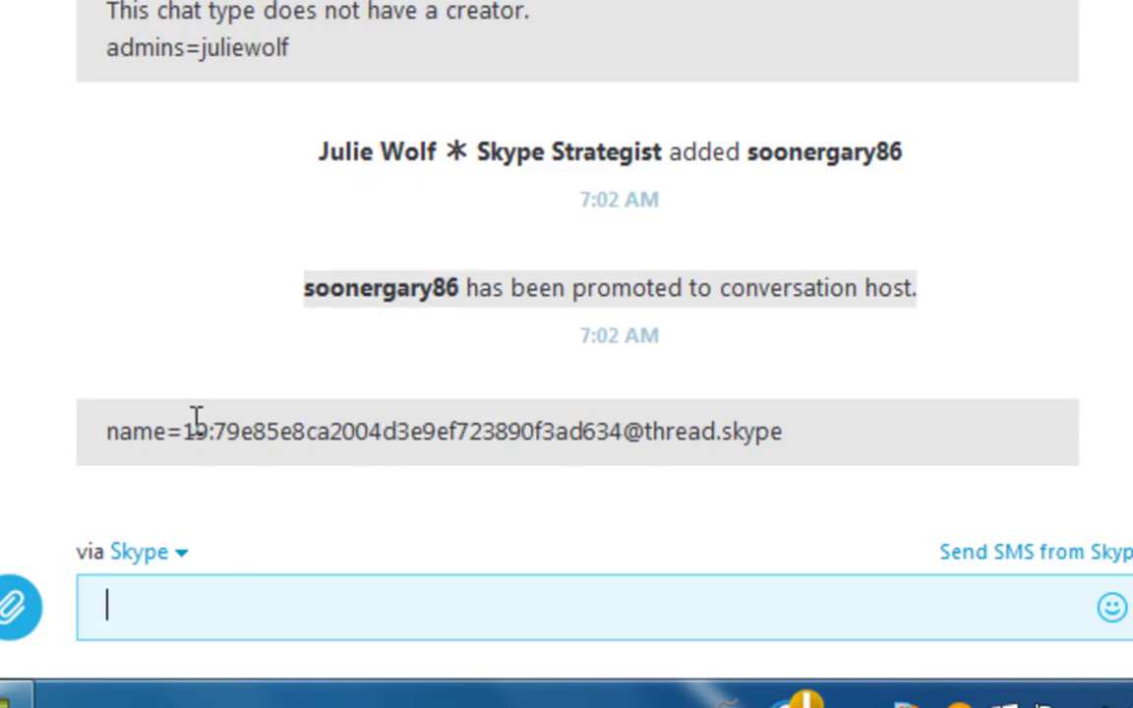
left_click_drag(182, 430, 212, 434)
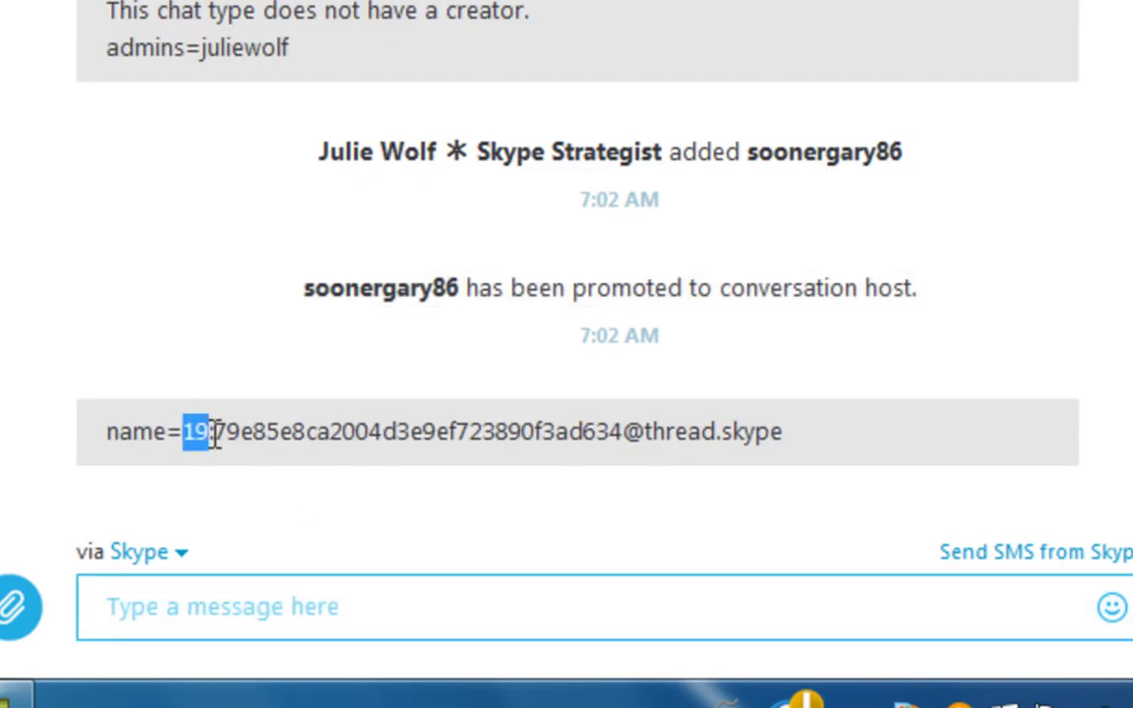
left_click(248, 607)
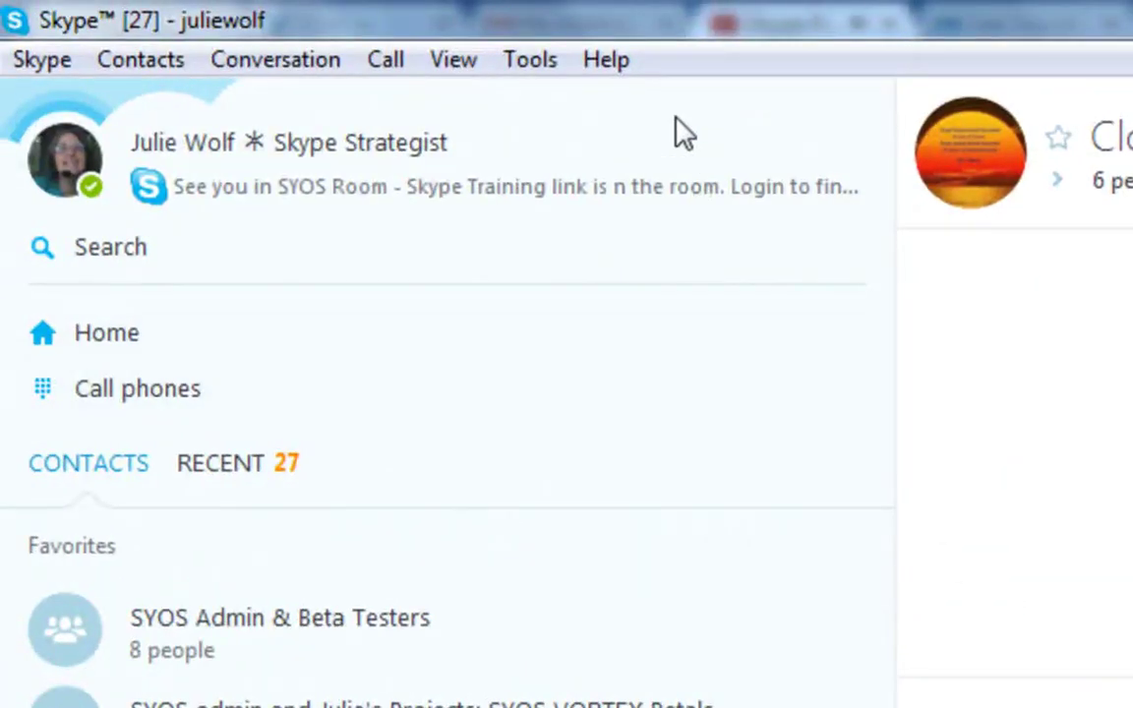
Step: Confirm Skype version 7.0.80.100 in About Skype, then switch to SYOS FREE Members Room
left_click(607, 63)
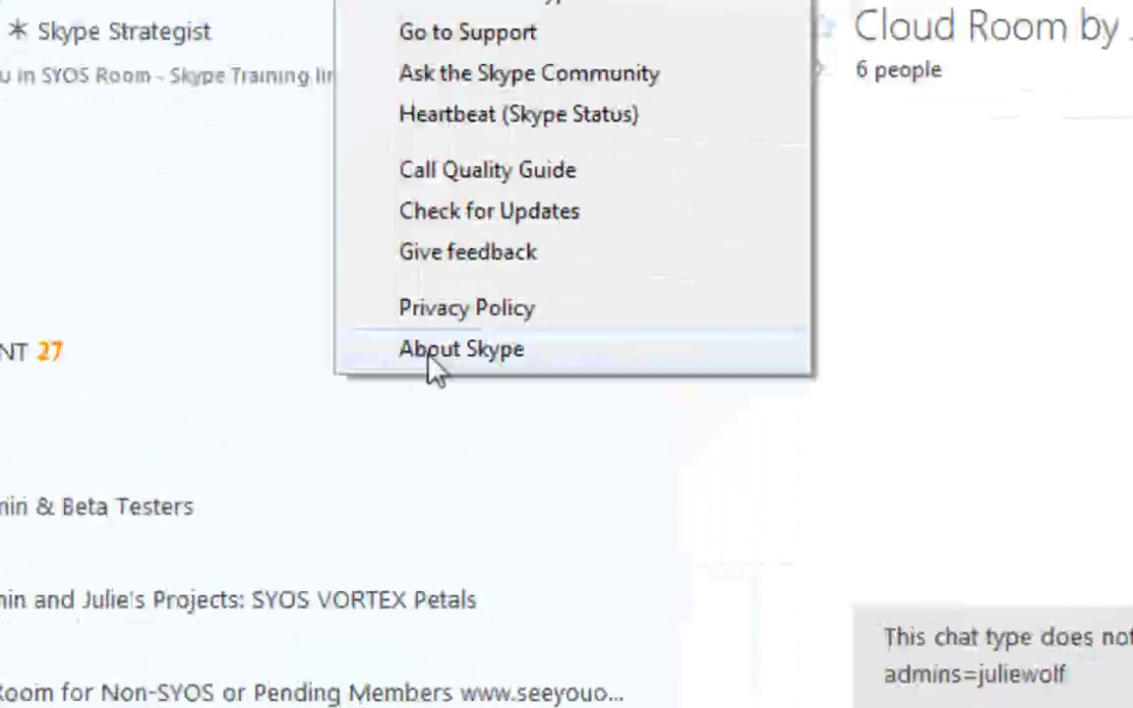
left_click(429, 354)
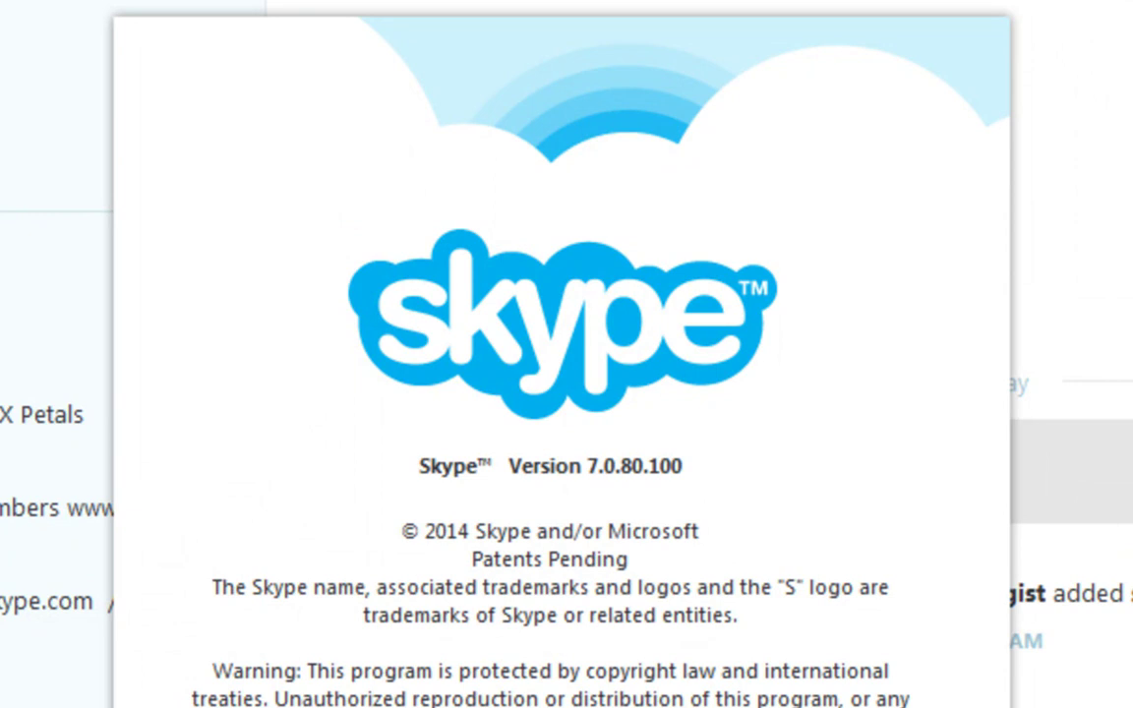
key("Escape")
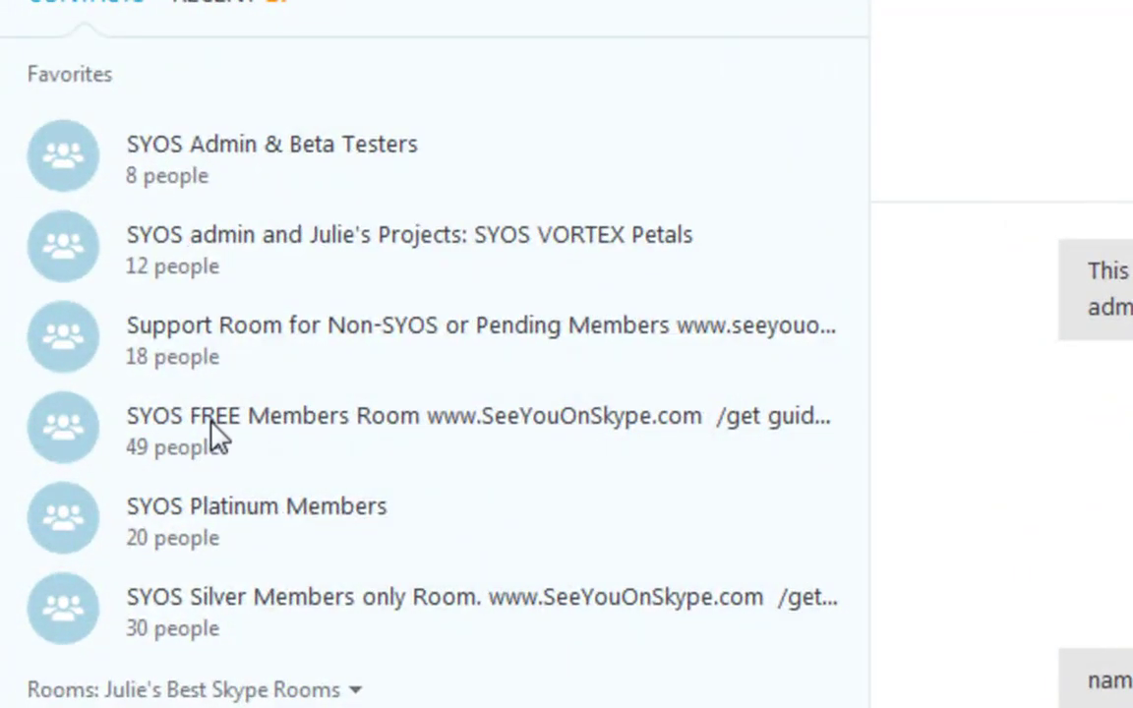
left_click(211, 431)
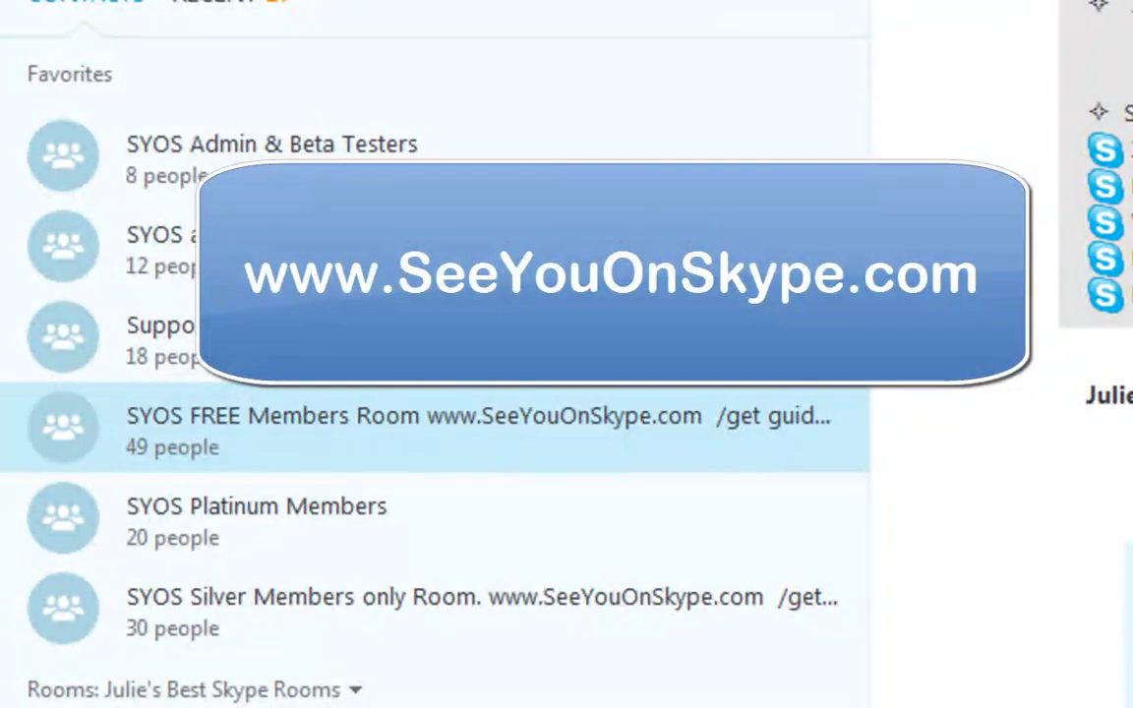